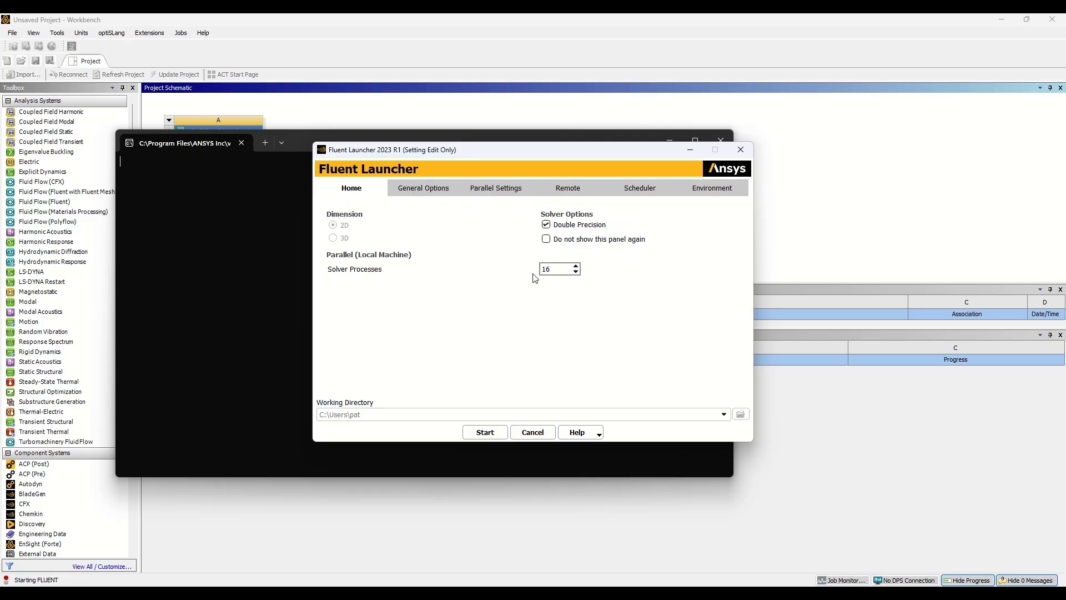
# Start Fluent in double precision with 16 solver processes and set the solver time to Transient.
pyautogui.click(480, 433)
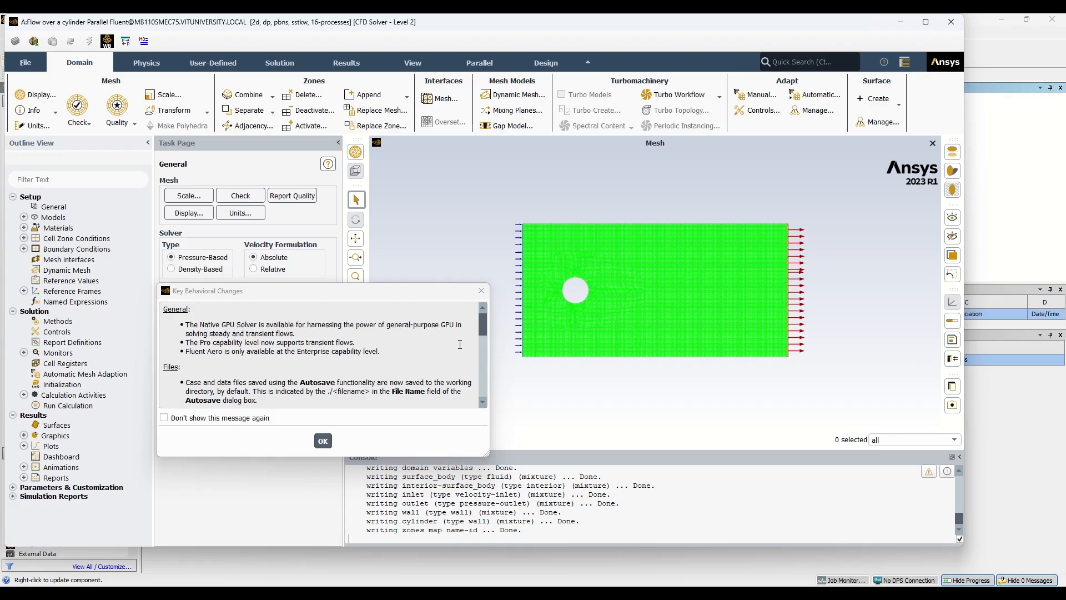
pyautogui.click(323, 441)
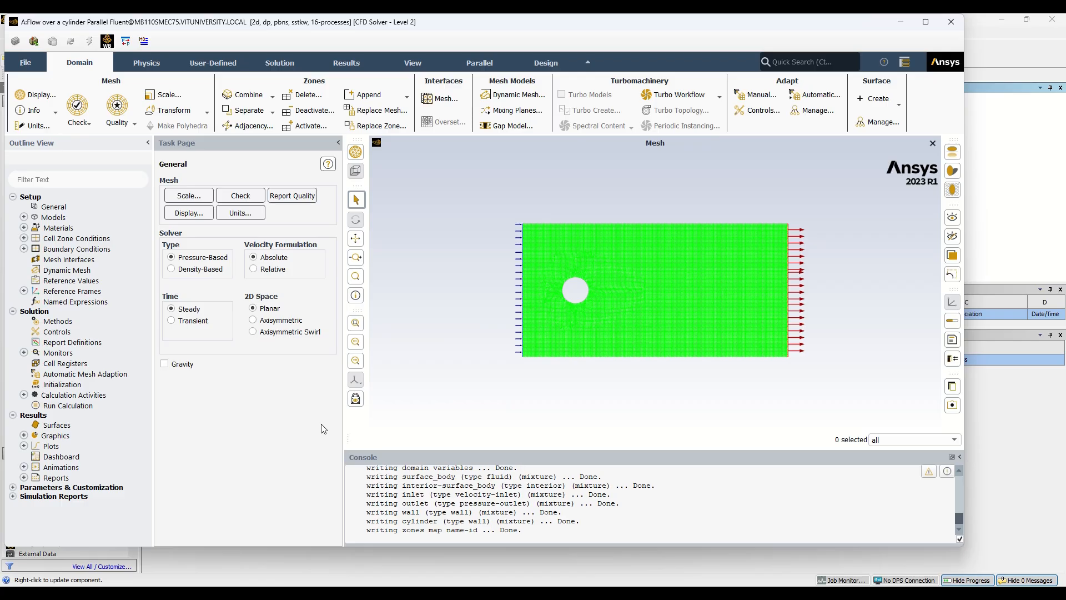
pyautogui.click(54, 207)
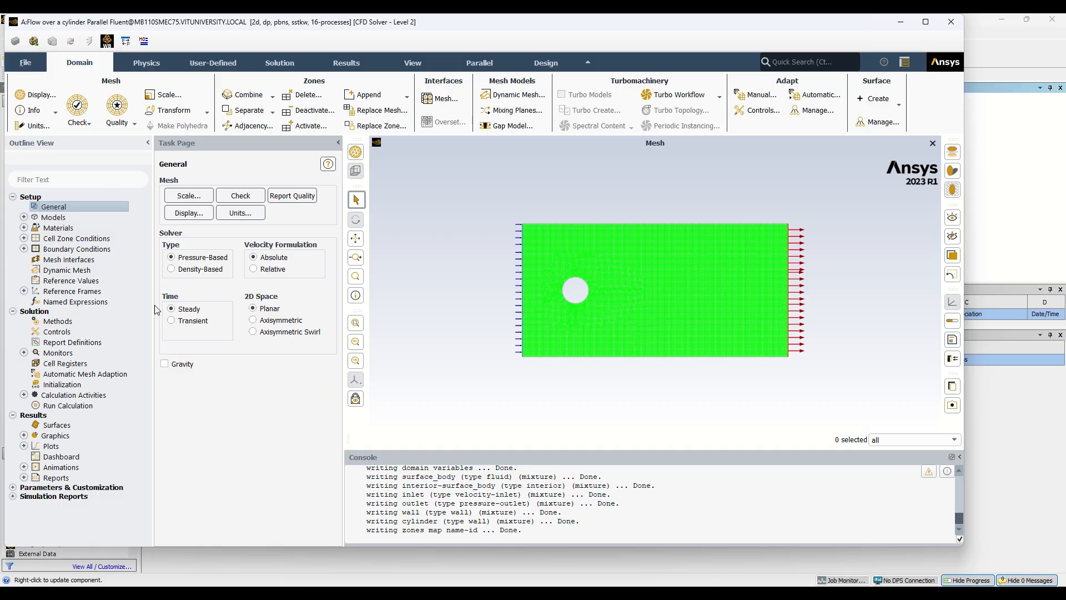
pyautogui.click(172, 321)
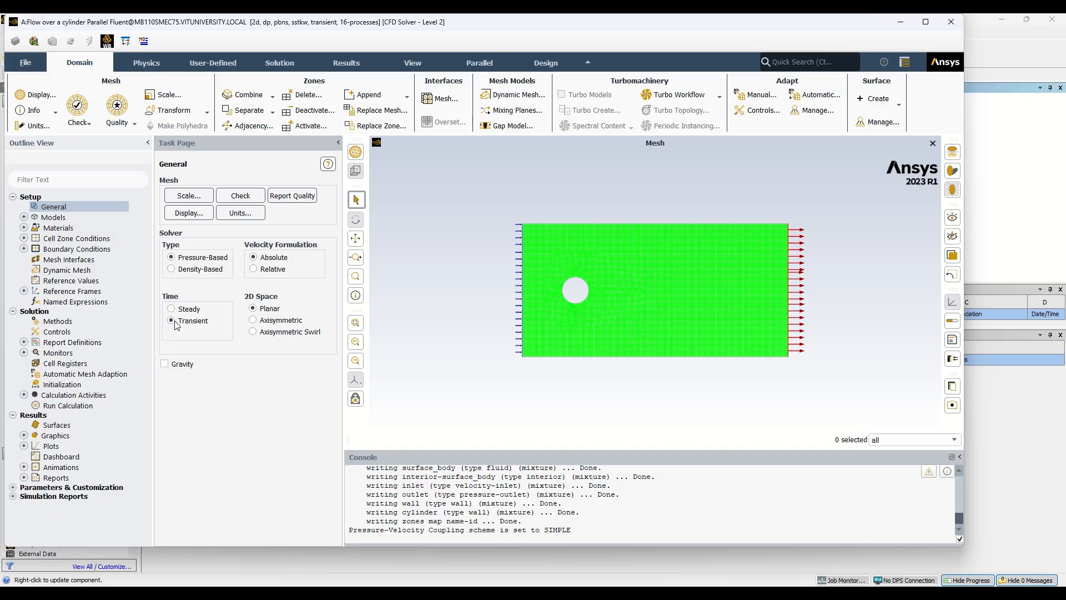
pyautogui.click(926, 22)
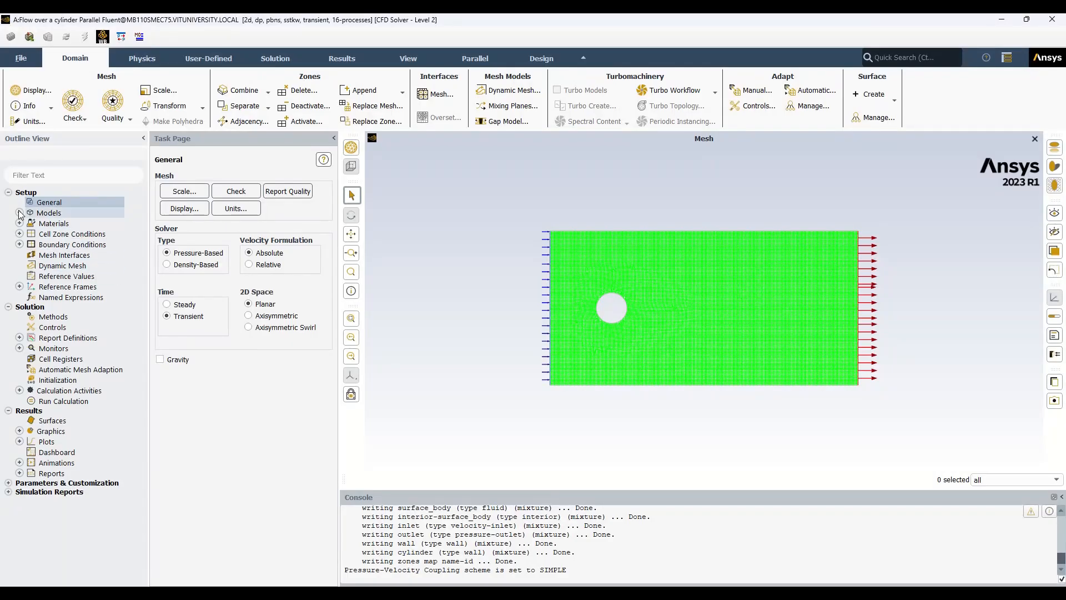
# Set the viscous model to Laminar.
pyautogui.click(20, 214)
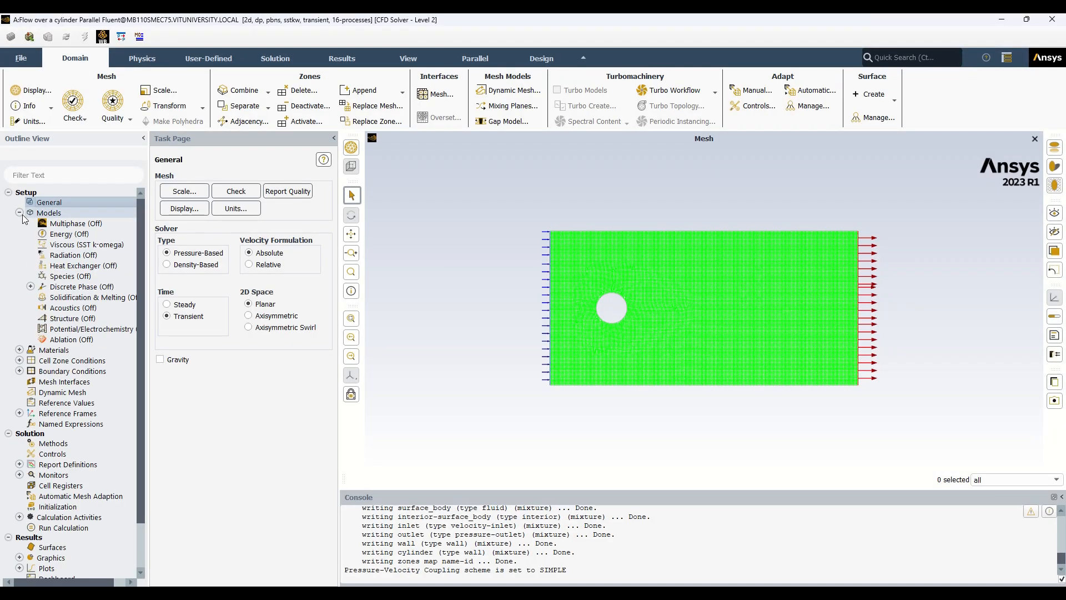
pyautogui.doubleClick(65, 247)
pyautogui.click(395, 159)
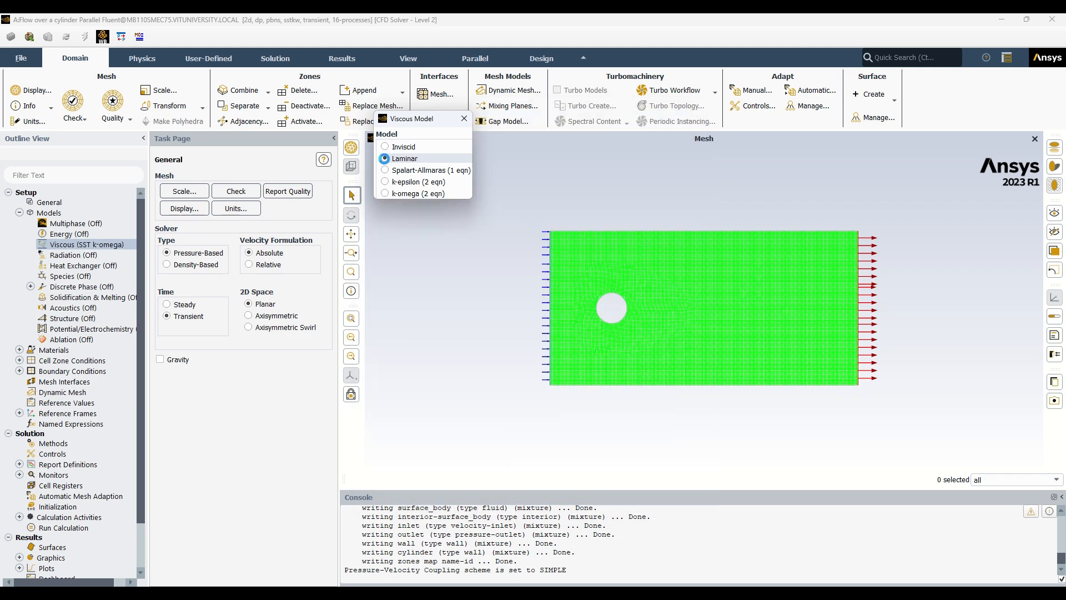
pyautogui.click(408, 280)
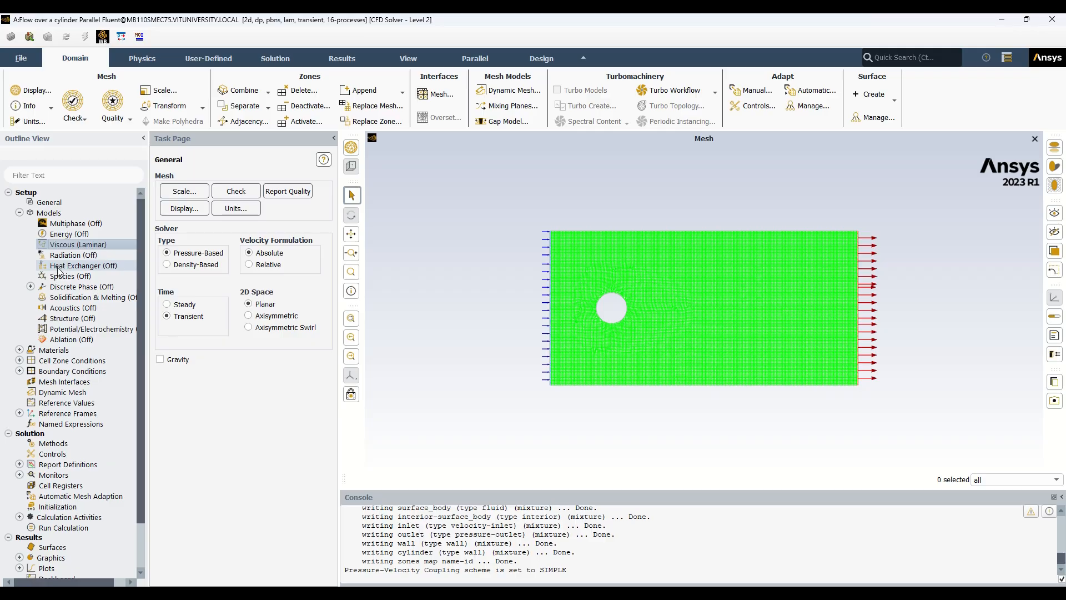
# Set the constant density of the fluid material air to 1 kg/m³ and apply the change.
pyautogui.scroll(-1, 50, 300)
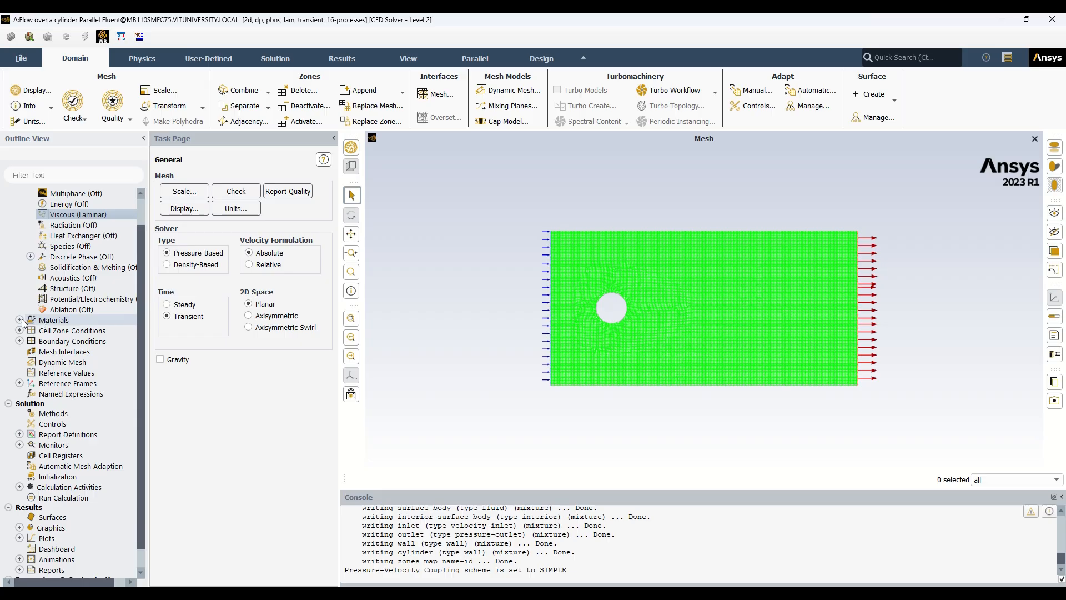
pyautogui.click(20, 320)
pyautogui.click(31, 330)
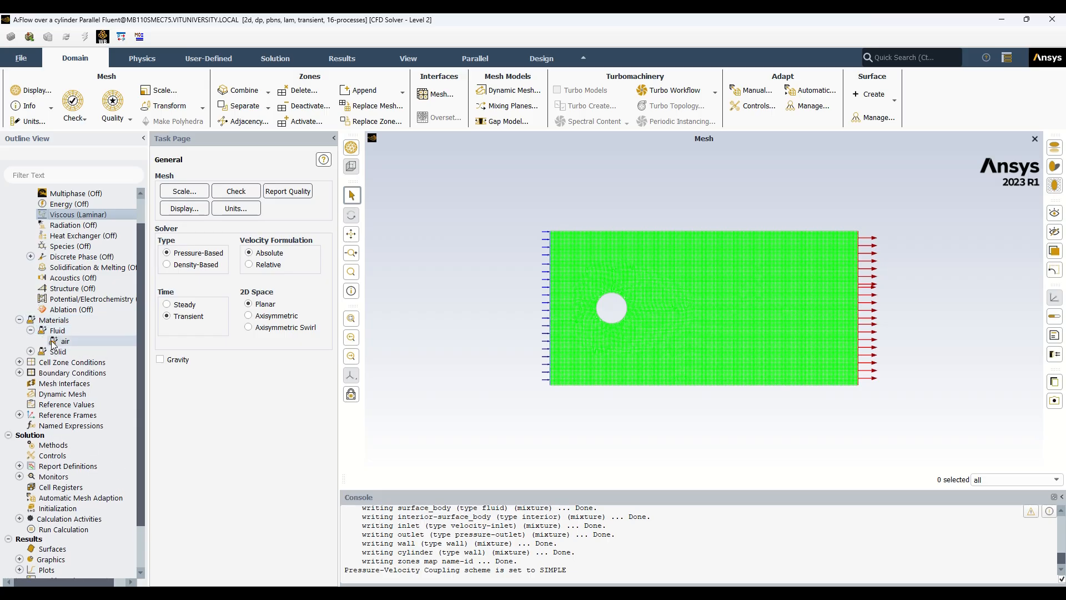
pyautogui.doubleClick(51, 340)
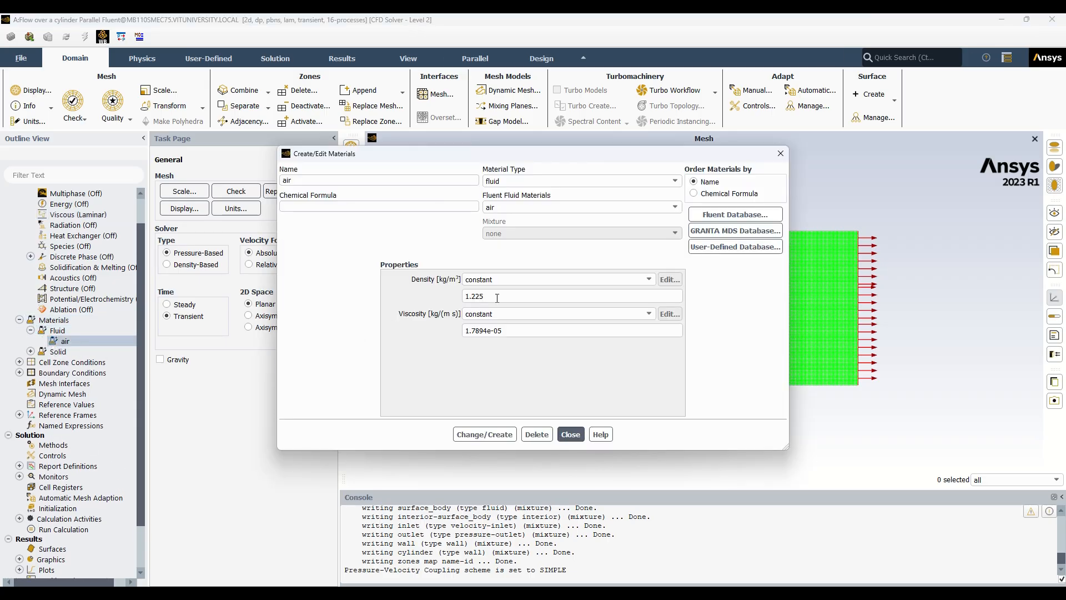
pyautogui.write('12')
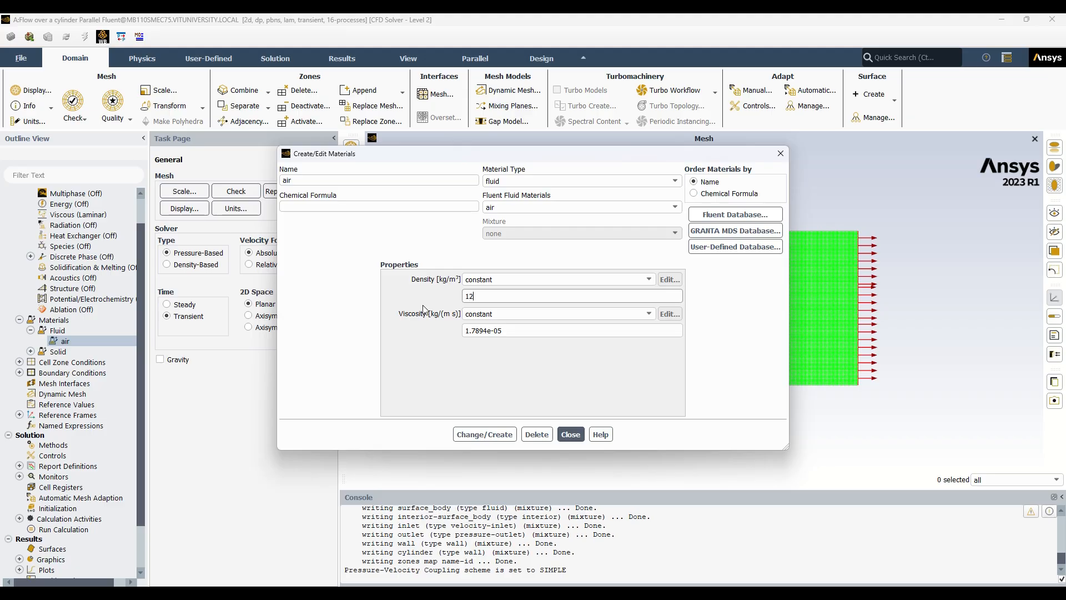
pyautogui.press('BackSpace')
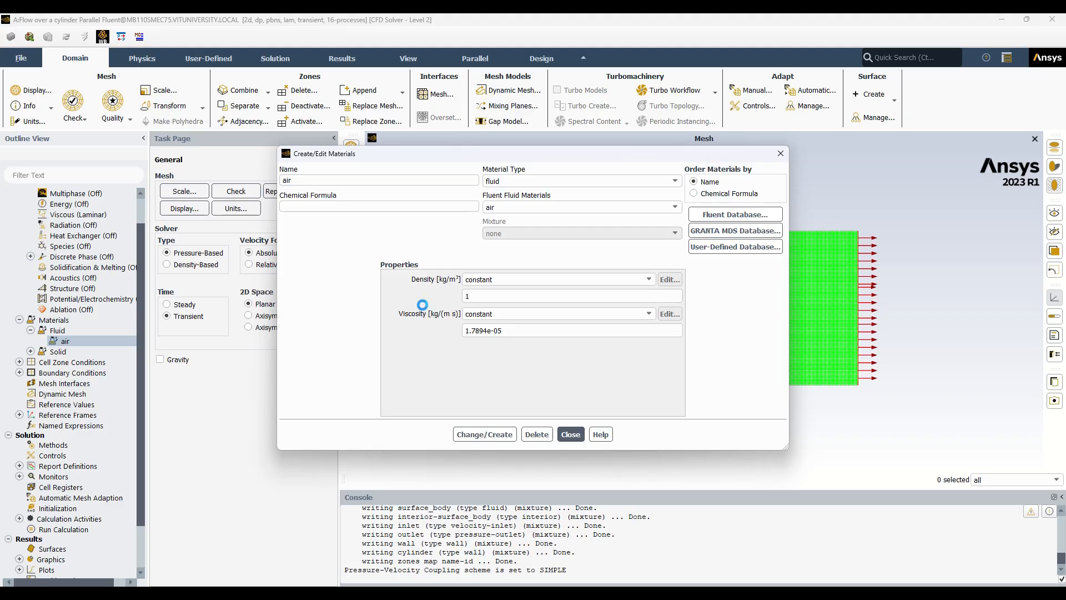
pyautogui.click(494, 428)
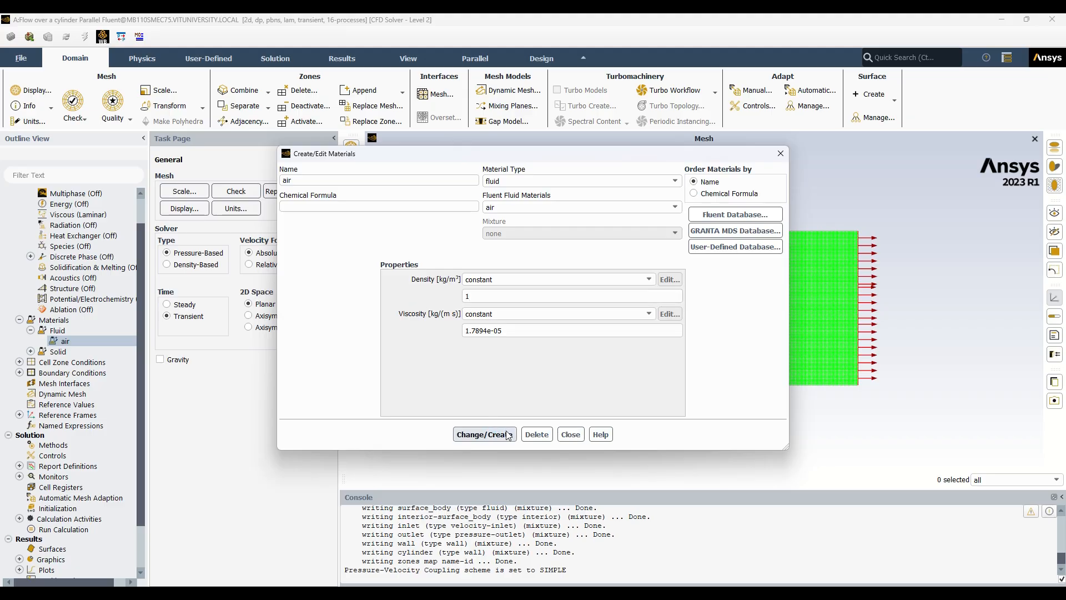
pyautogui.click(571, 434)
# Set the velocity magnitude of the inlet boundary condition to 0.02 m/s and apply it.
pyautogui.scroll(-2, 18, 351)
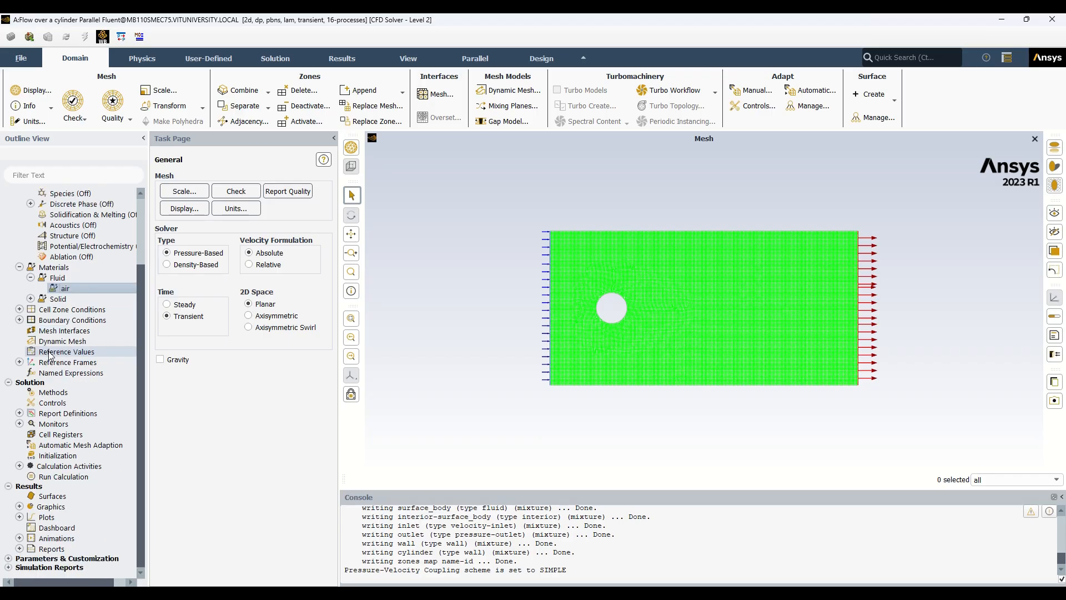
pyautogui.click(20, 309)
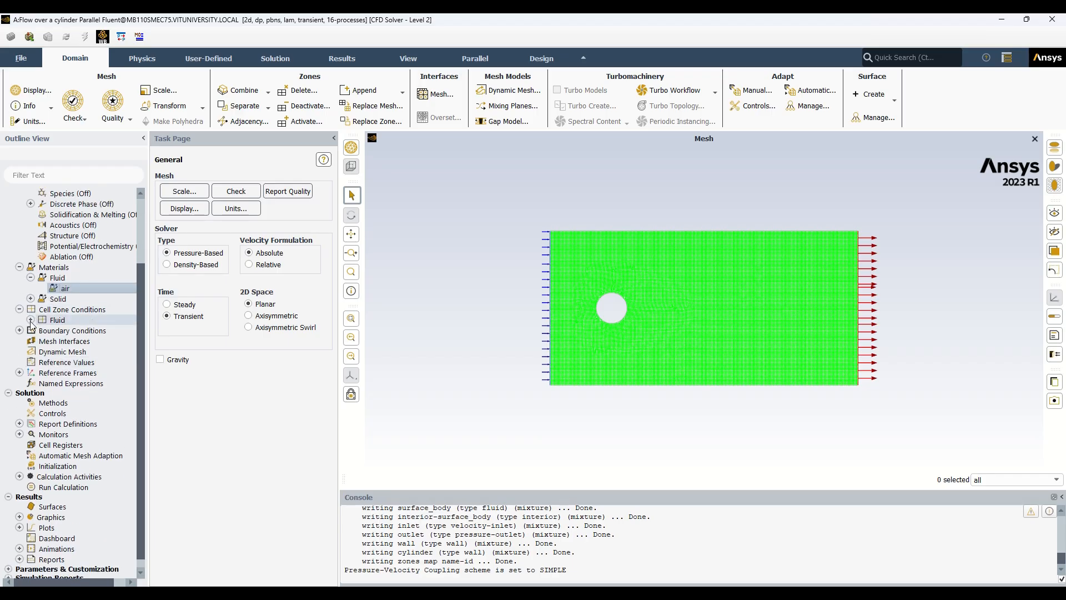
pyautogui.click(31, 320)
pyautogui.click(20, 341)
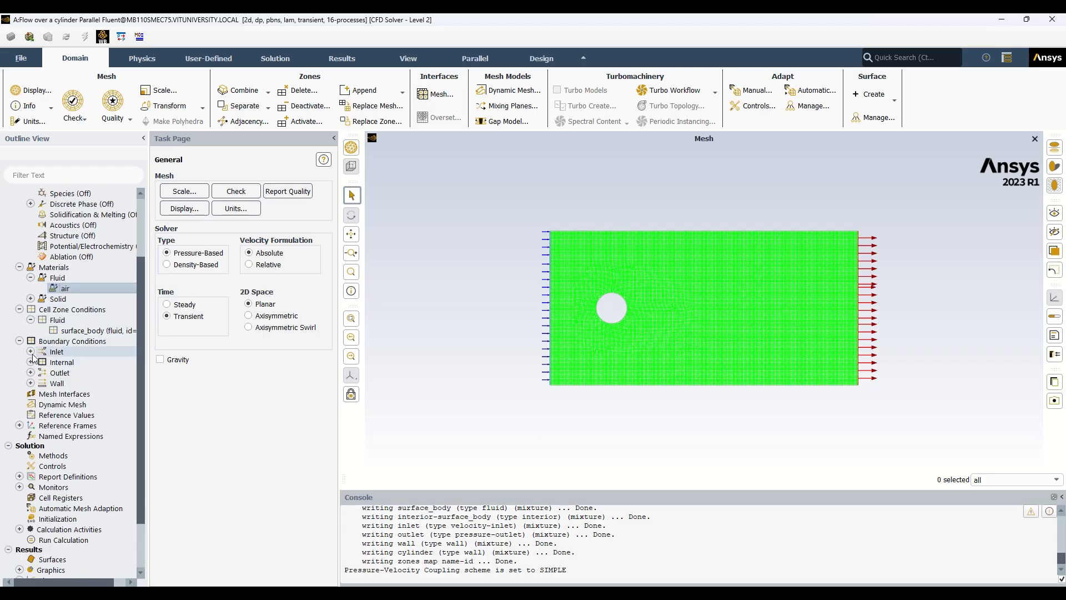
pyautogui.click(30, 351)
pyautogui.click(81, 363)
pyautogui.doubleClick(81, 364)
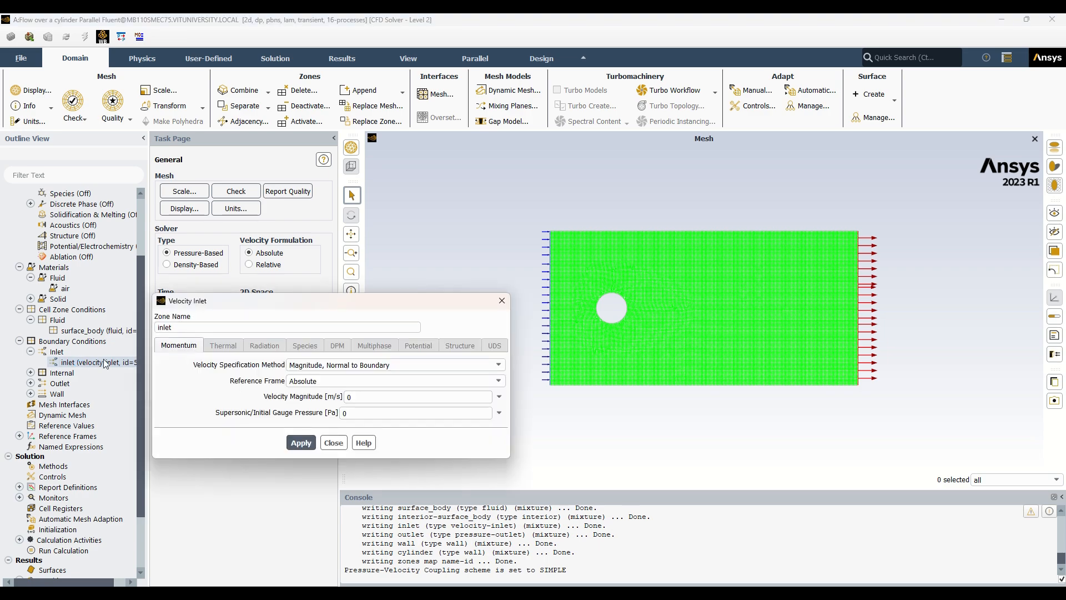
pyautogui.moveTo(364, 398); pyautogui.dragTo(311, 398)
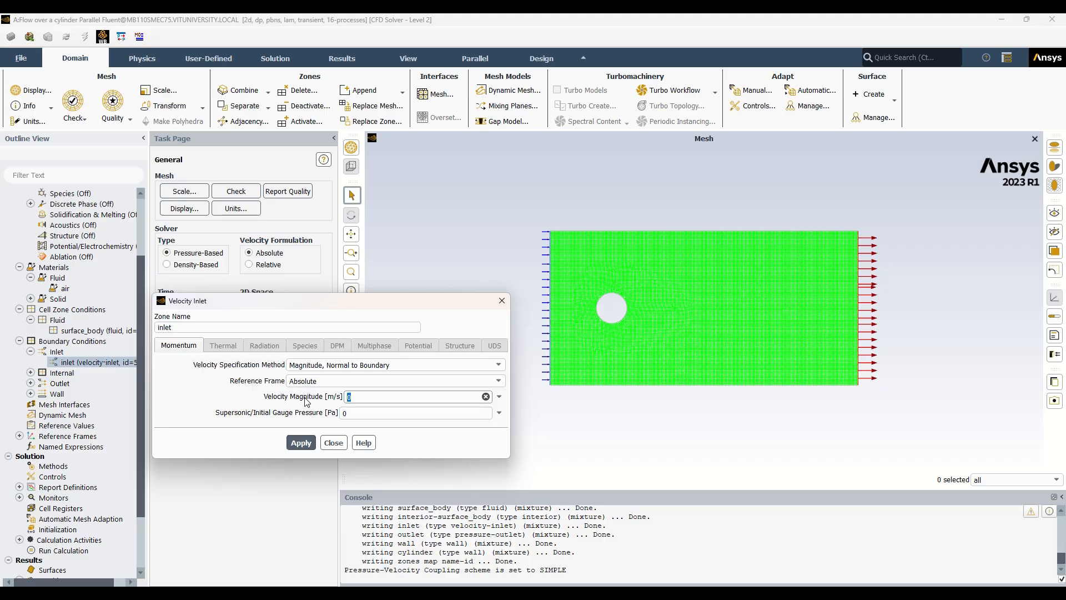
pyautogui.write('0.02')
pyautogui.click(313, 444)
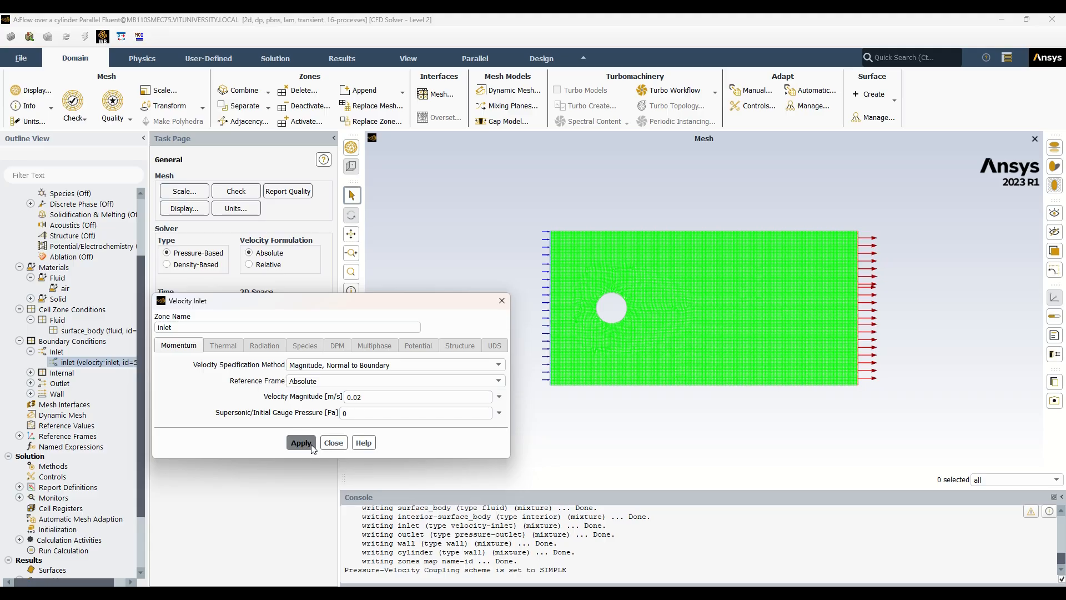
pyautogui.click(322, 445)
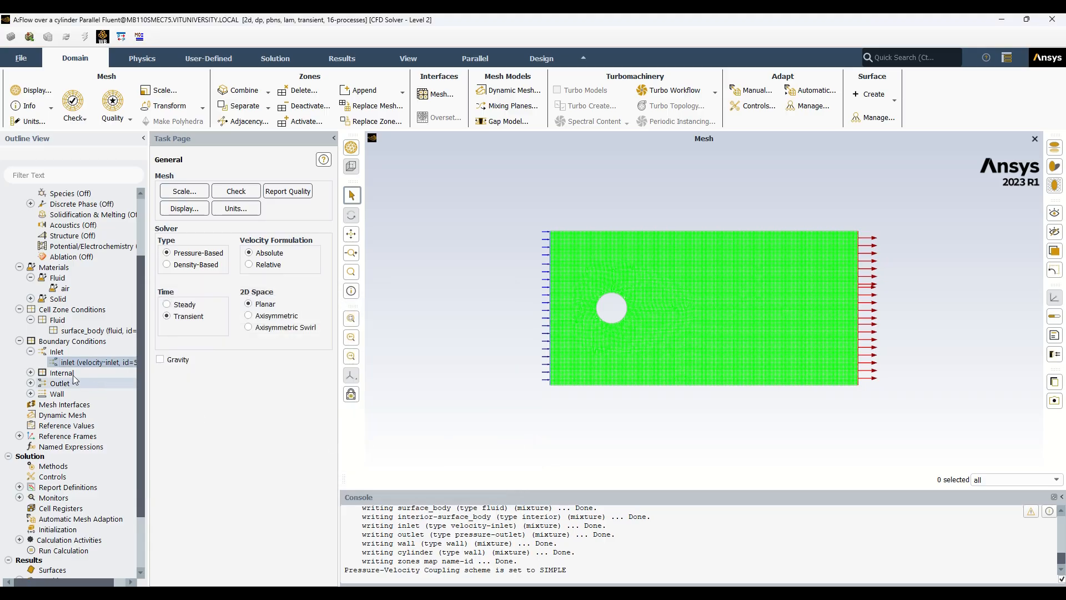
# Expand the internal, outlet and wall boundary groups to show their zones.
pyautogui.click(31, 373)
pyautogui.click(31, 393)
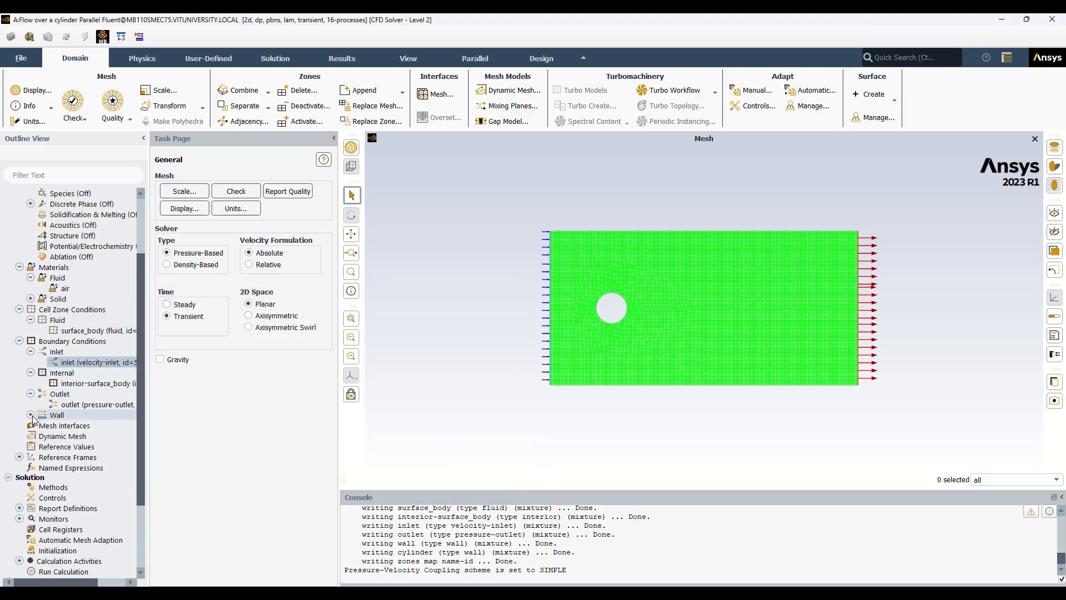
pyautogui.click(31, 415)
# Initialize the solution with the Hybrid Initialization method.
pyautogui.scroll(-3, 44, 428)
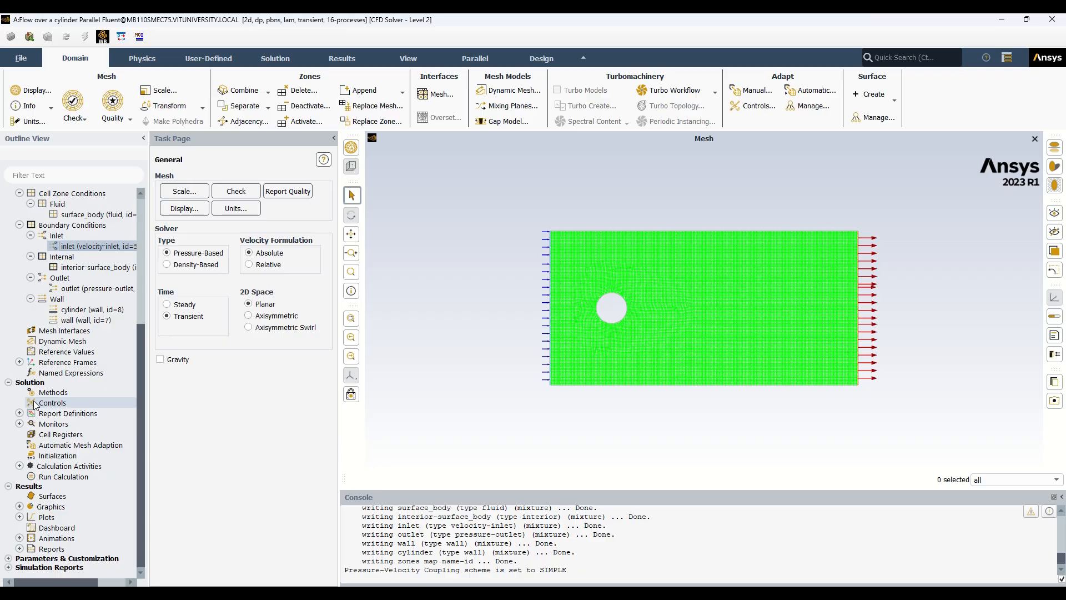
pyautogui.click(51, 455)
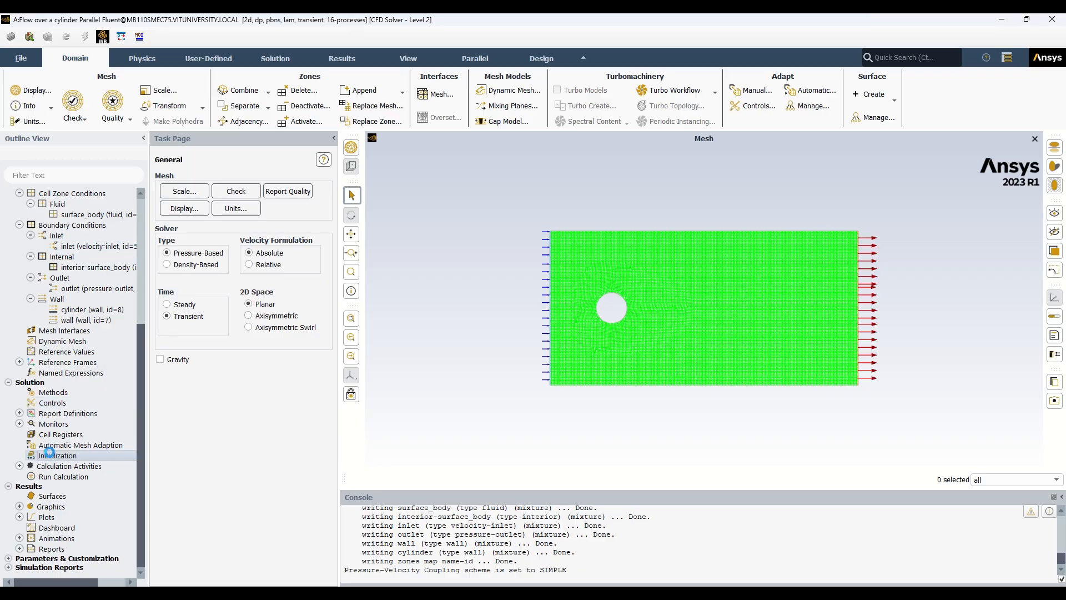
pyautogui.click(165, 188)
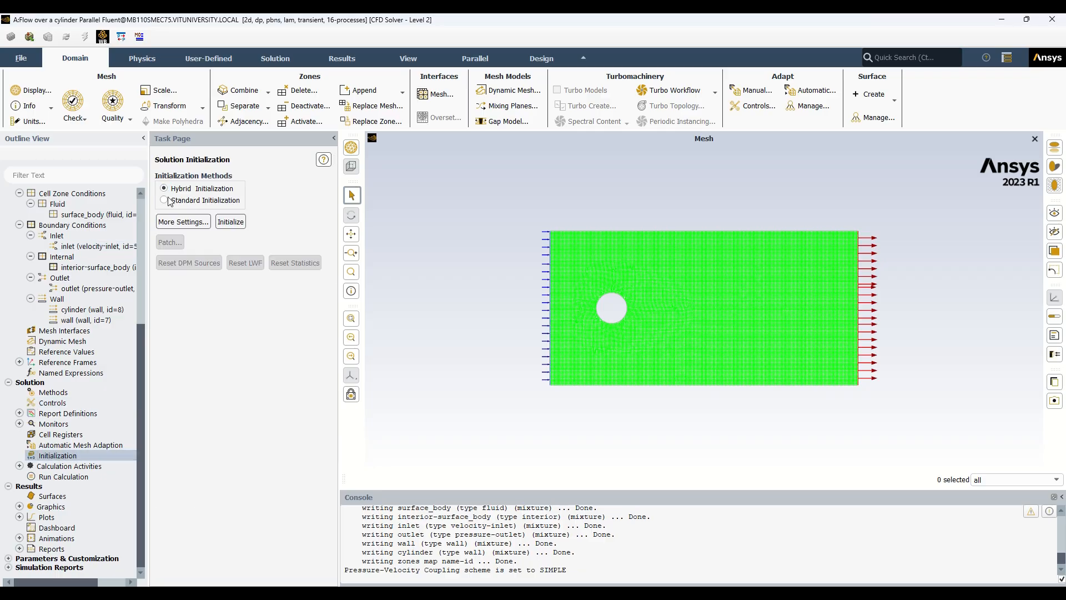
pyautogui.click(231, 222)
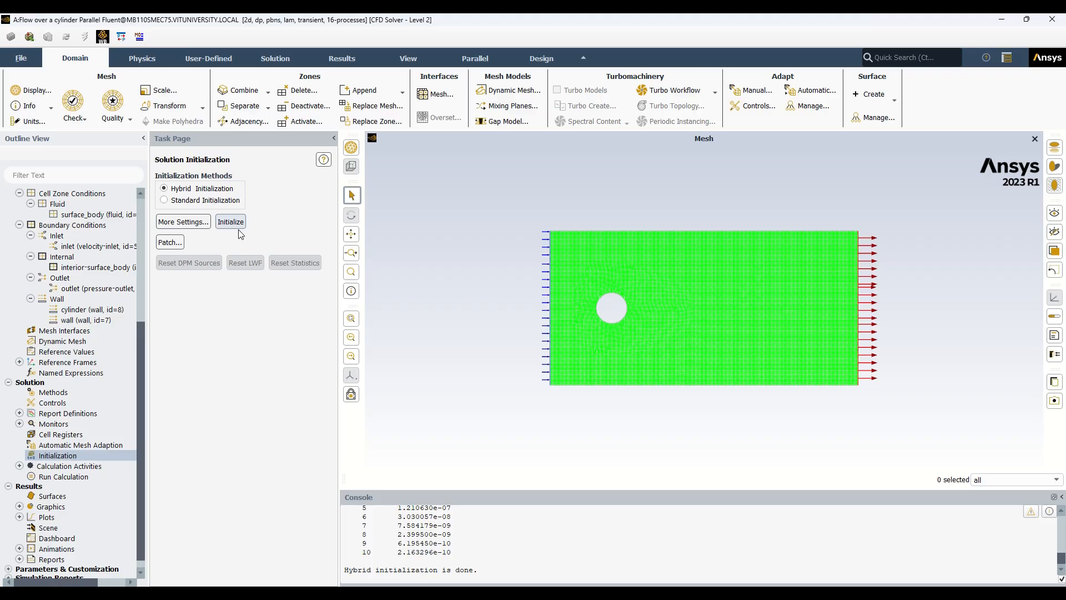
# Create a drag force report named drag-coefficient for the cylinder zone with Drag Coefficient output, and compute it.
pyautogui.scroll(-1, 46, 405)
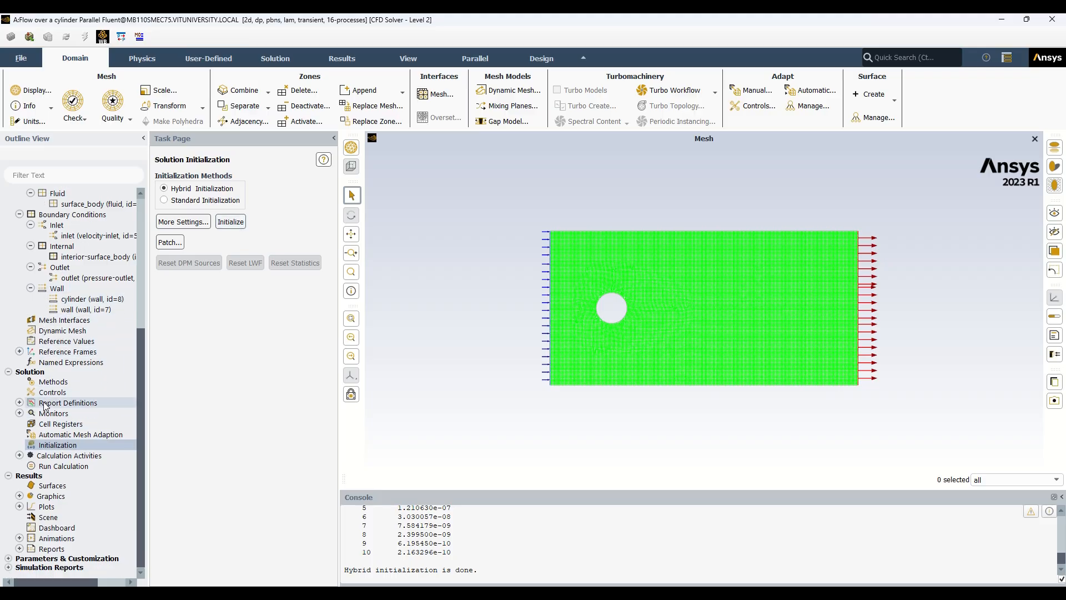
pyautogui.rightClick(37, 406)
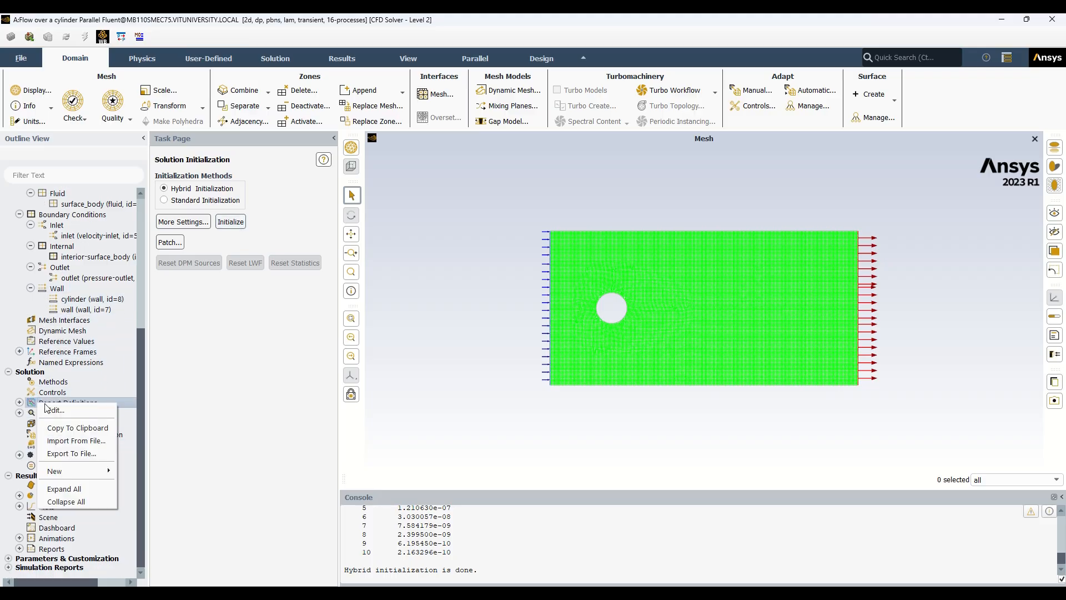
pyautogui.moveTo(76, 476)
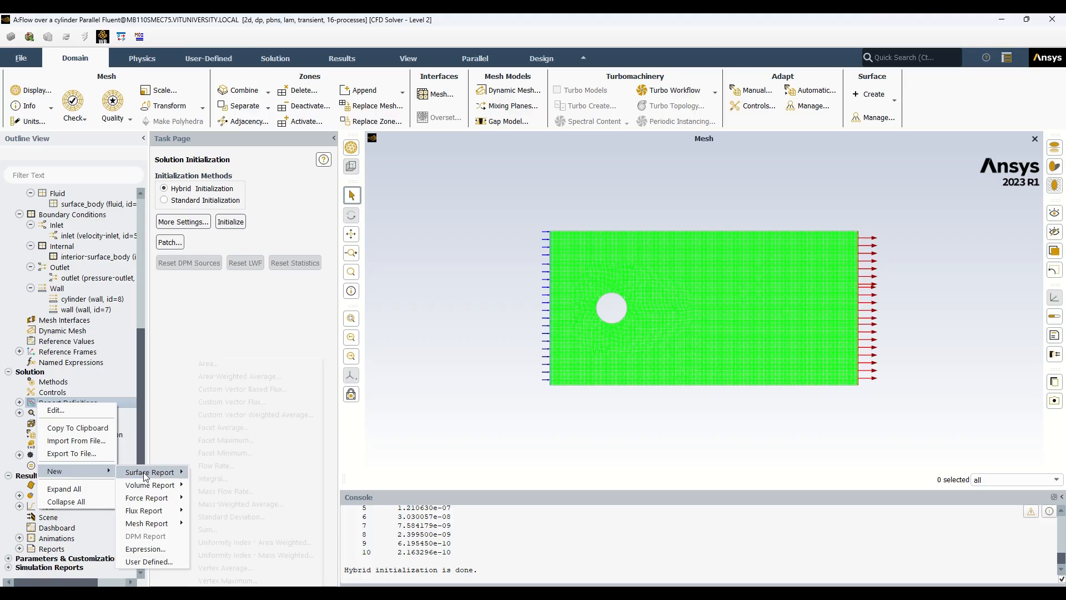
pyautogui.moveTo(146, 483)
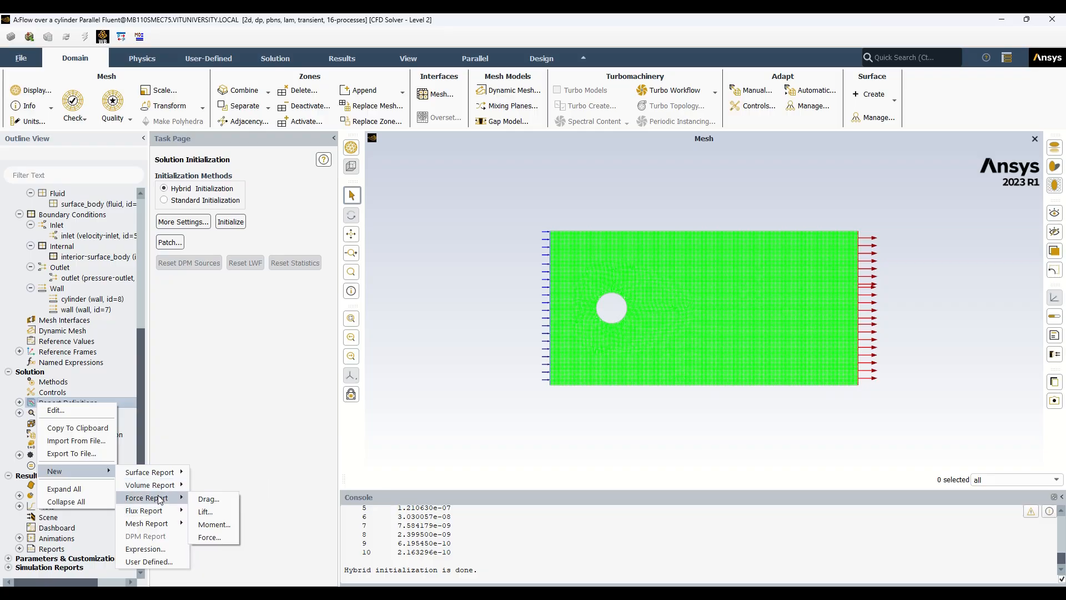
pyautogui.click(208, 499)
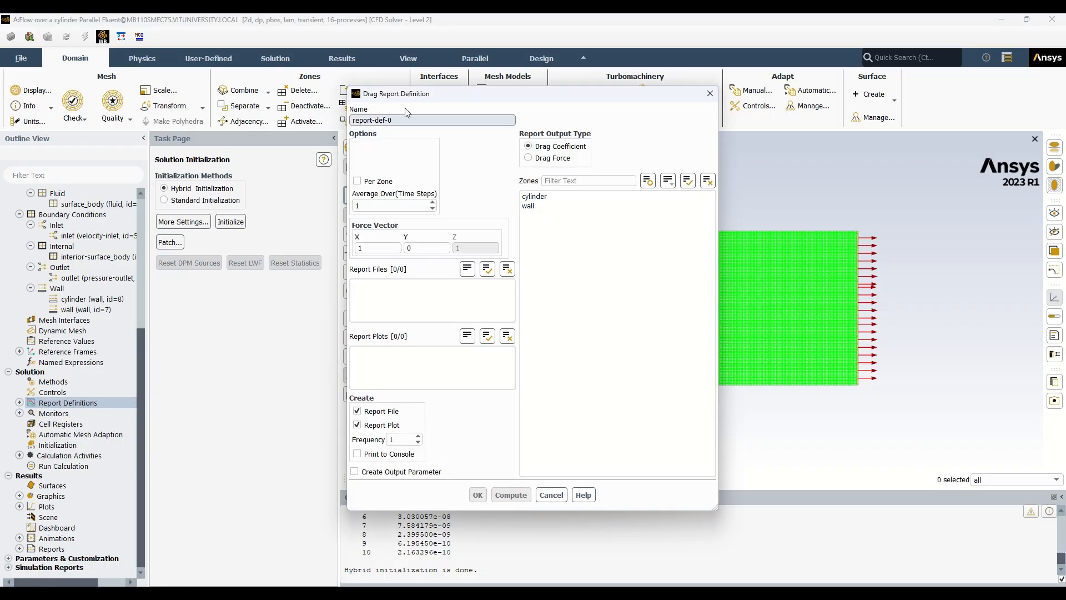
pyautogui.moveTo(395, 119); pyautogui.dragTo(293, 128)
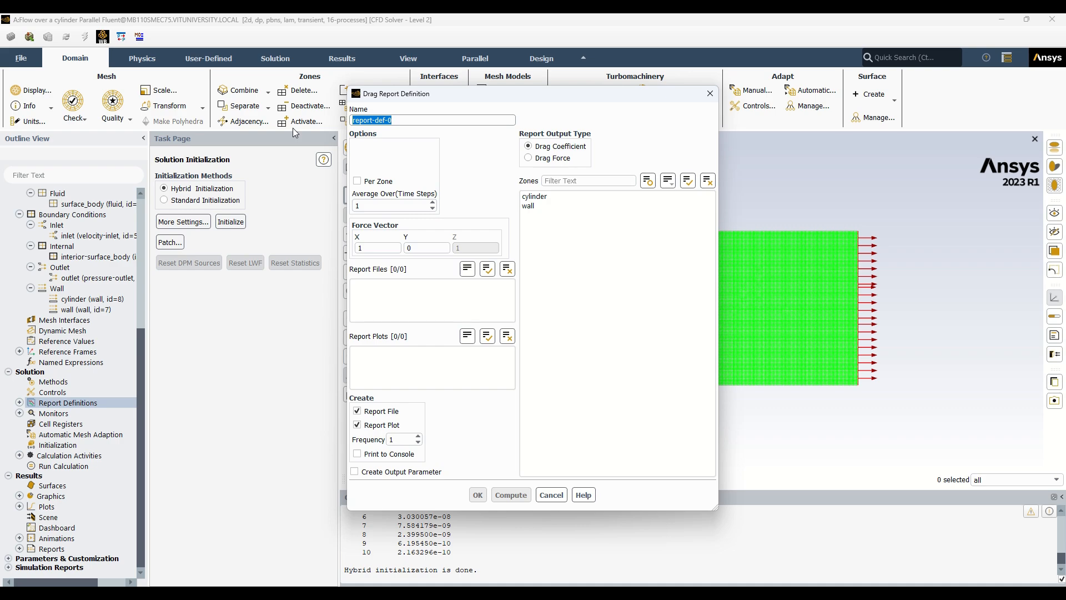
pyautogui.write('drag-coefficient')
pyautogui.click(552, 199)
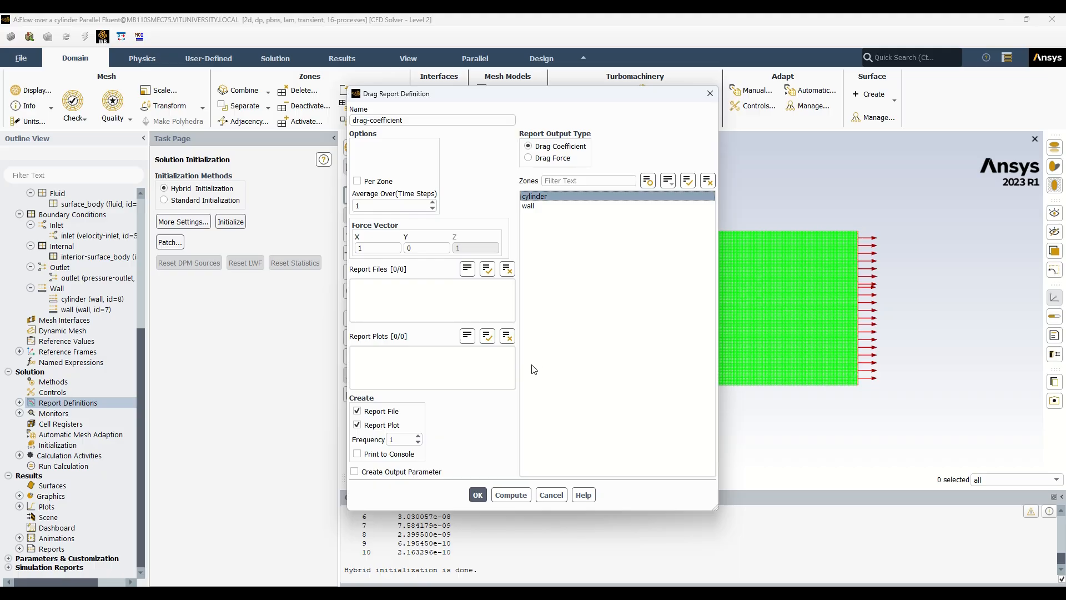
pyautogui.click(496, 499)
pyautogui.click(479, 495)
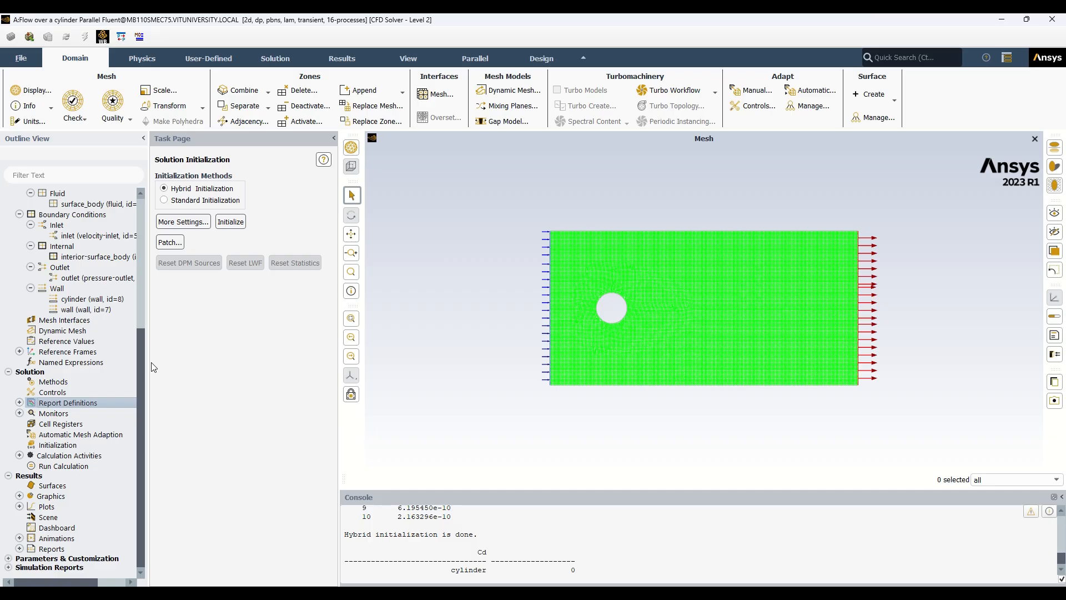
pyautogui.rightClick(34, 404)
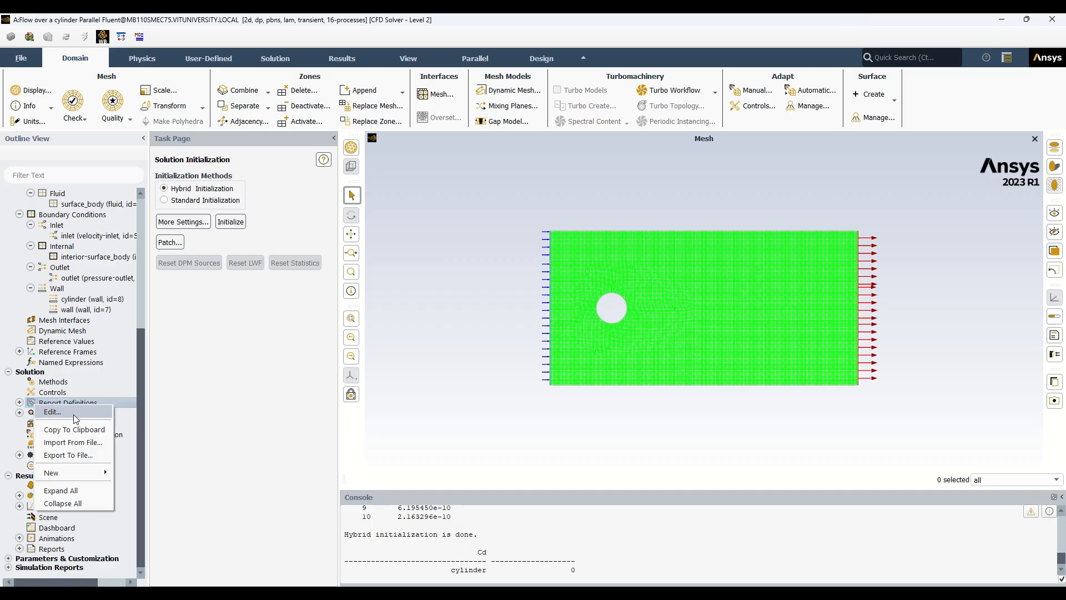
pyautogui.click(75, 420)
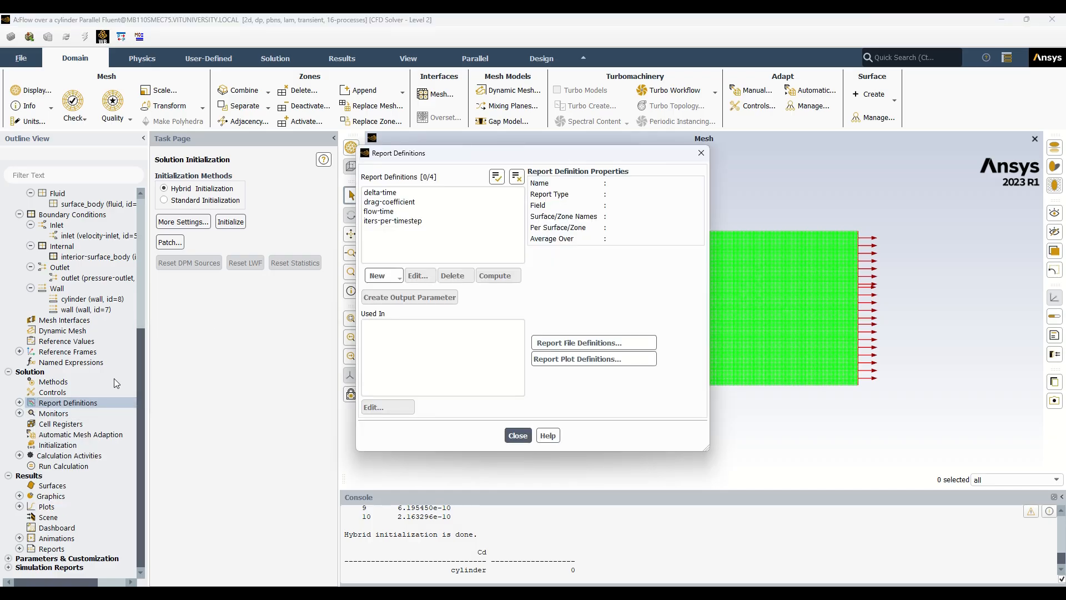
pyautogui.click(543, 437)
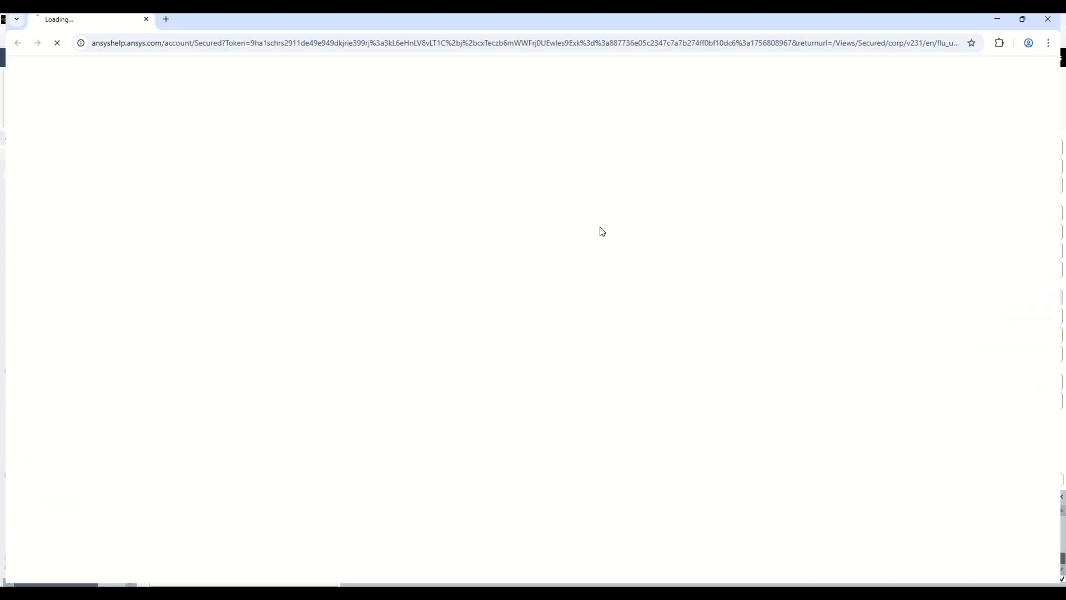
pyautogui.click(1056, 22)
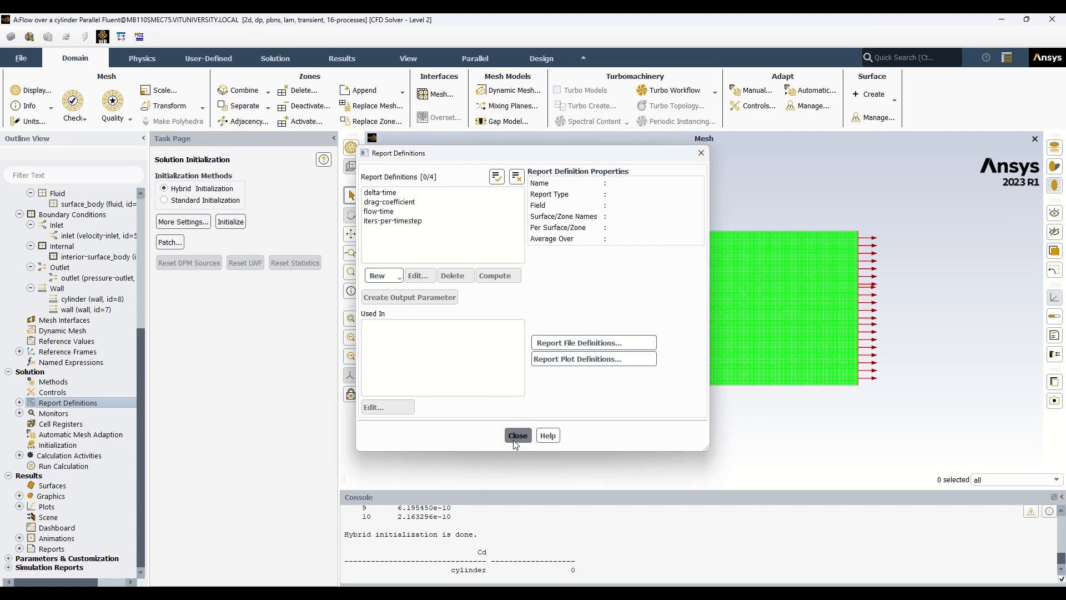
pyautogui.click(516, 436)
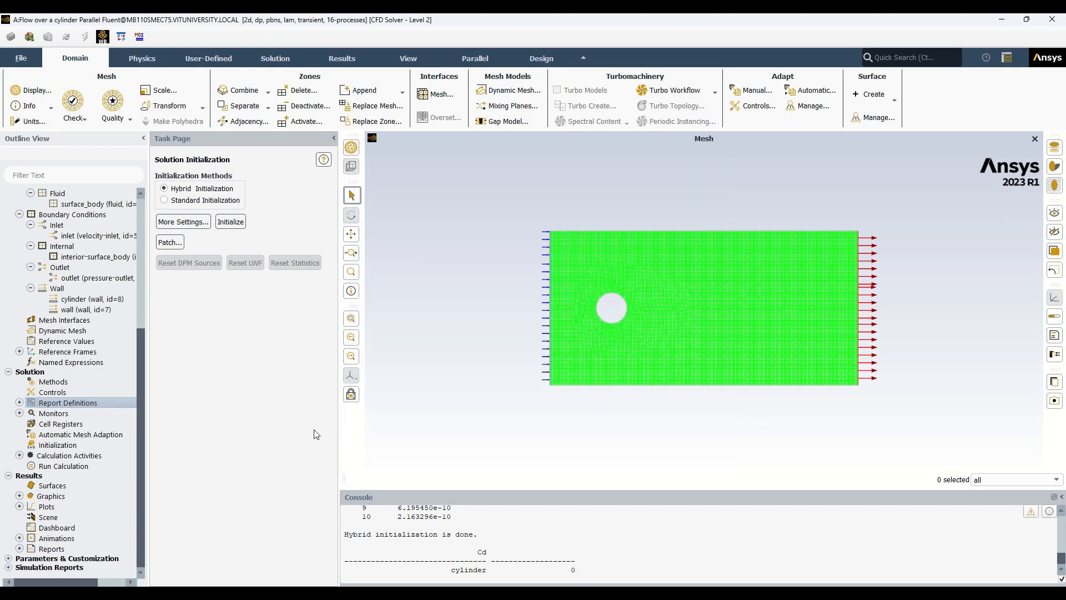
# Create a drag force report named drag-force for the cylinder zone with Drag Force output, printed to the console, and compute it.
pyautogui.rightClick(61, 404)
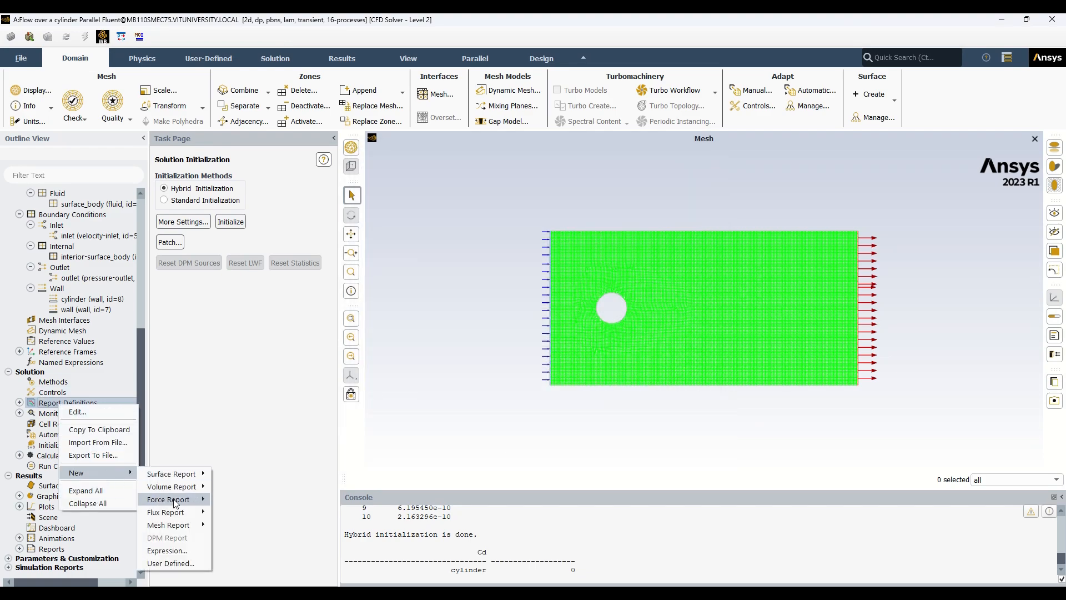
pyautogui.moveTo(186, 506)
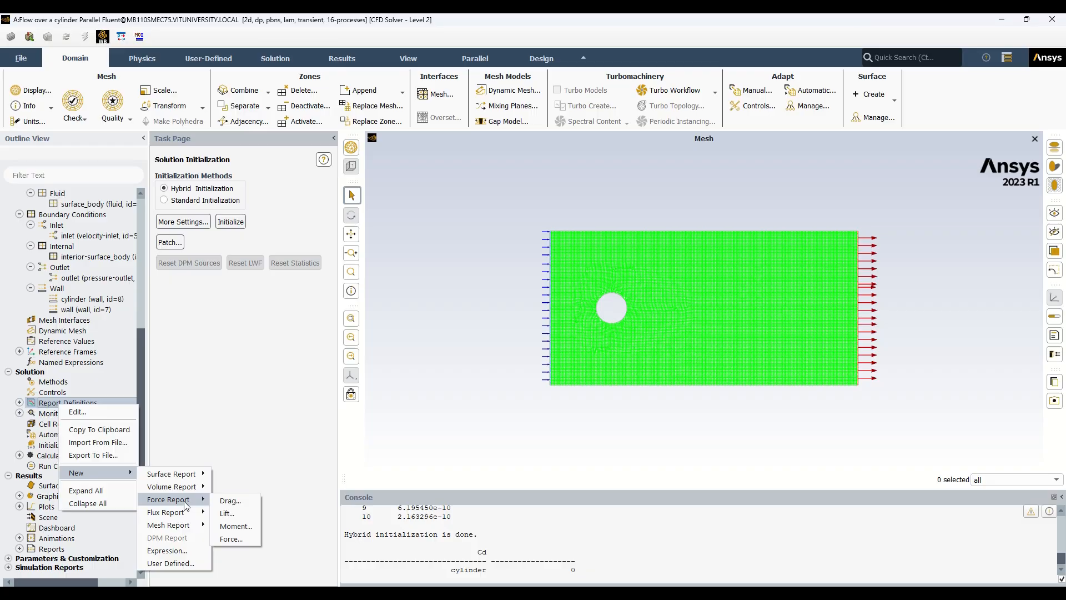
pyautogui.click(229, 501)
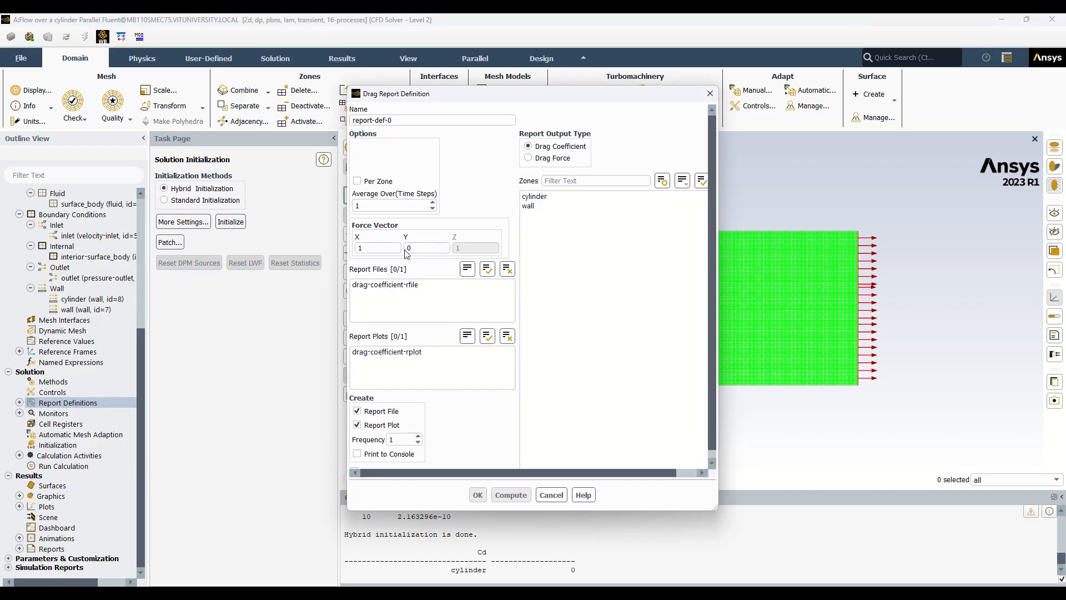
pyautogui.click(530, 158)
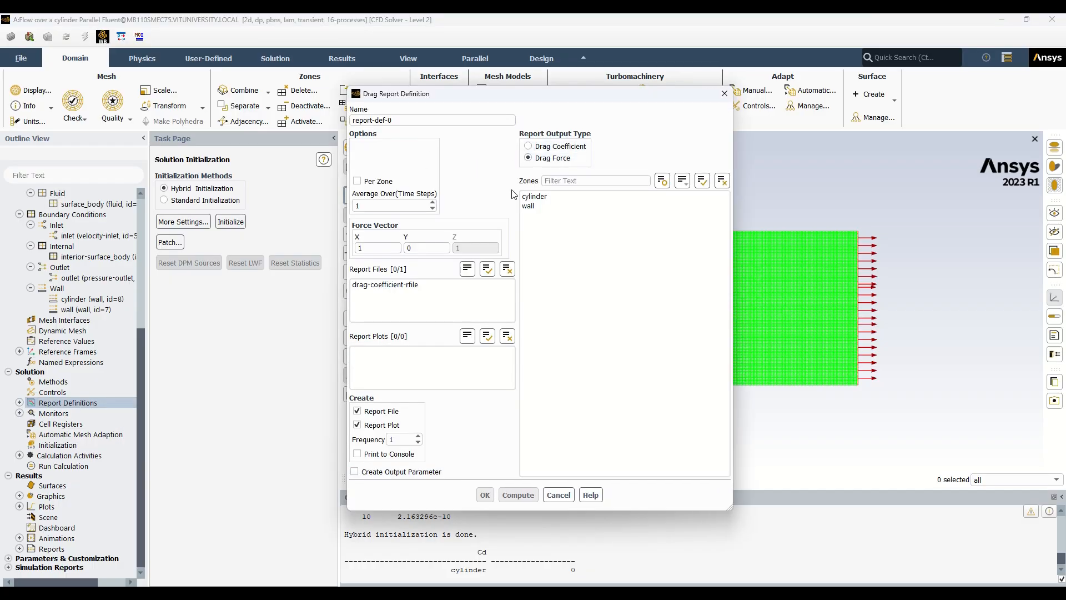
pyautogui.click(534, 196)
pyautogui.tripleClick(390, 120)
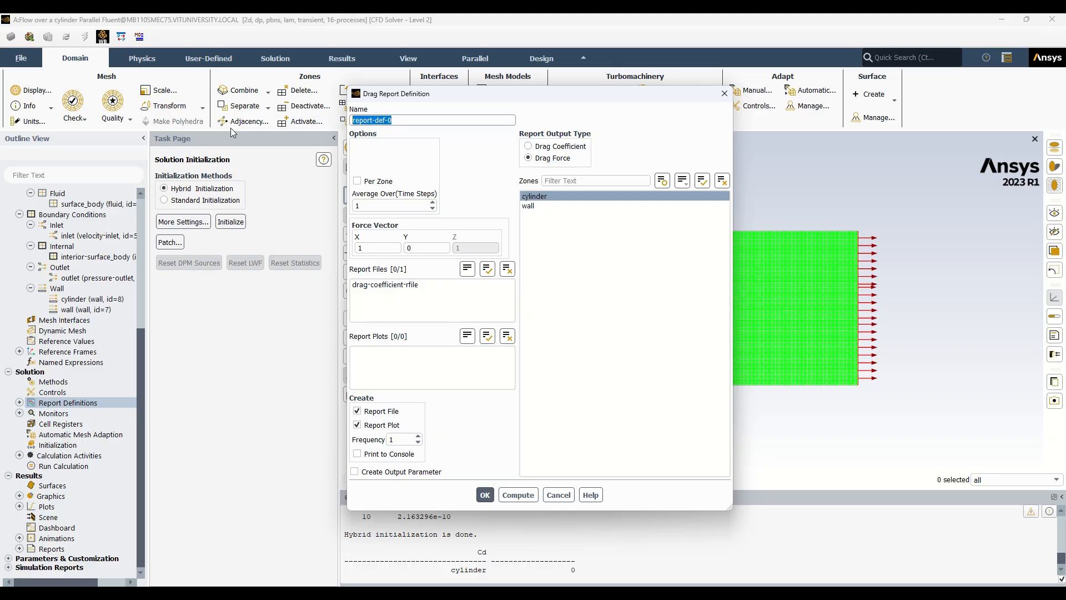
pyautogui.write('drag-force')
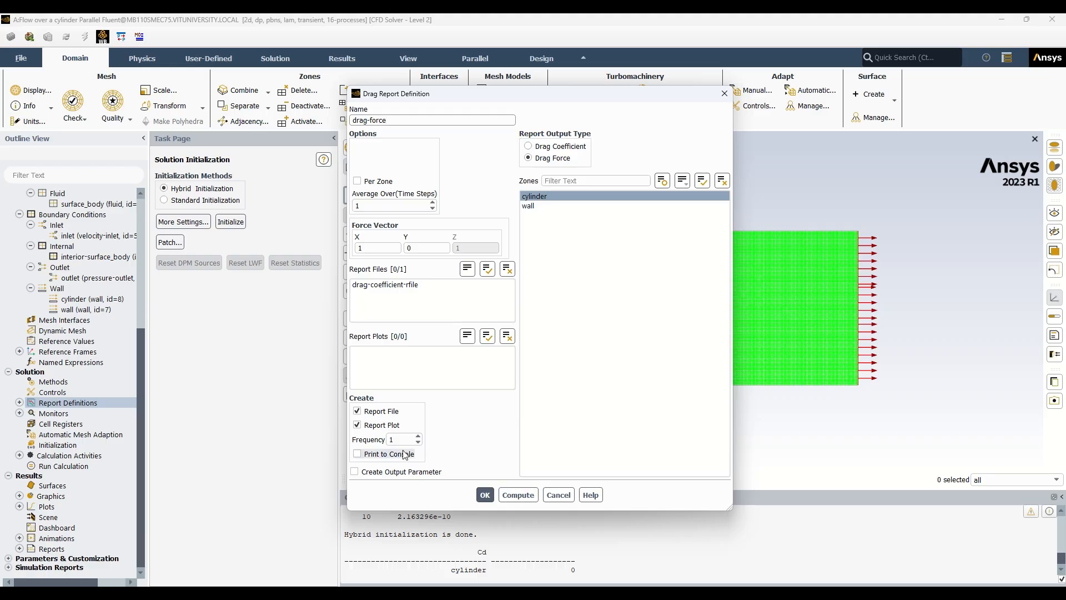
pyautogui.click(358, 454)
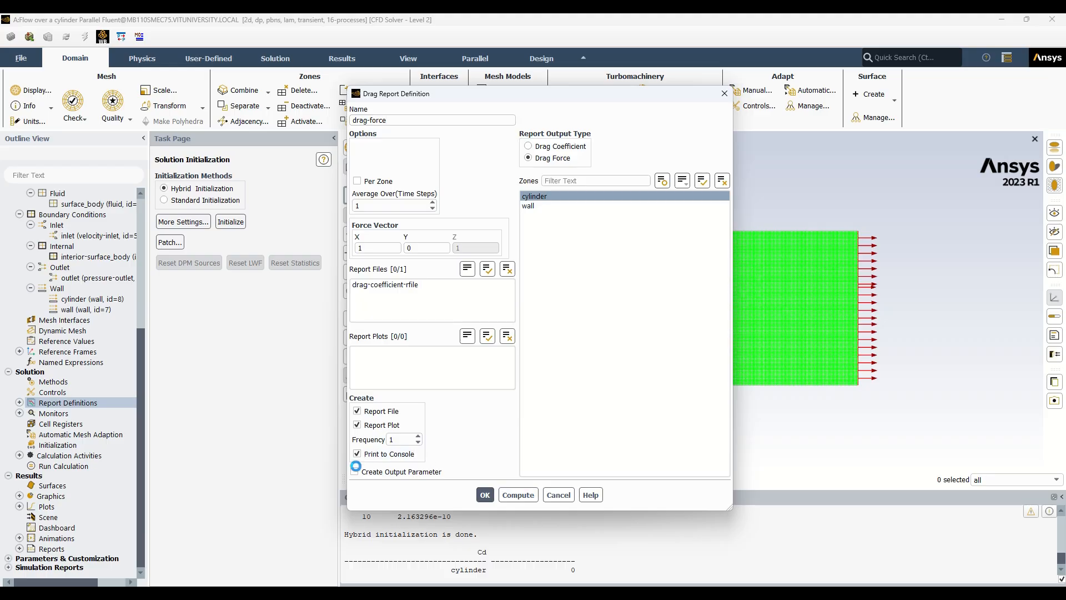
pyautogui.click(511, 496)
pyautogui.click(484, 495)
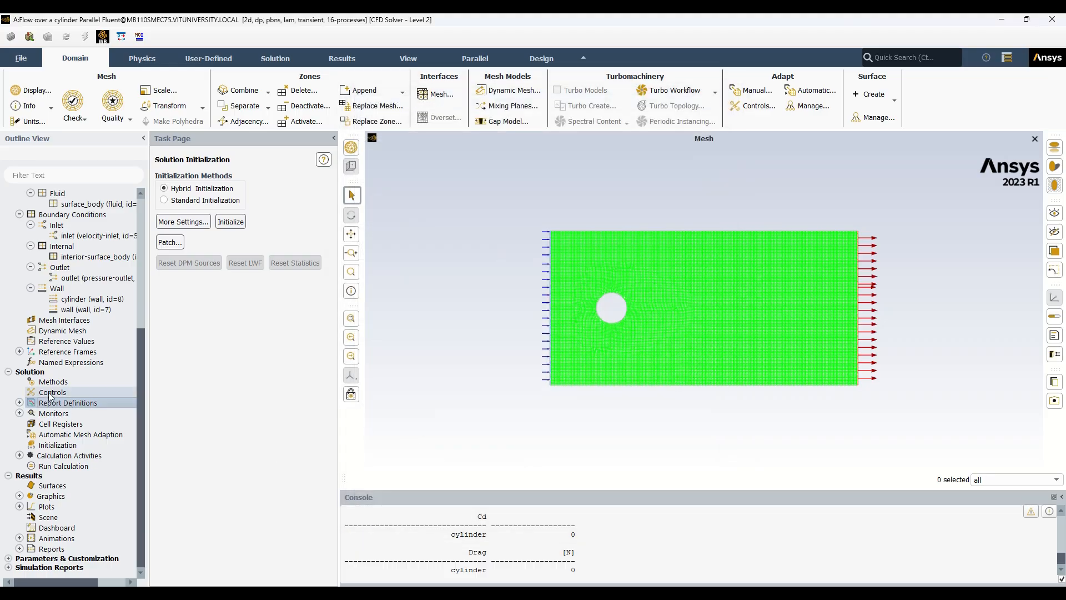
# Expand the report definitions and review the settings of the drag-coefficient report.
pyautogui.click(20, 403)
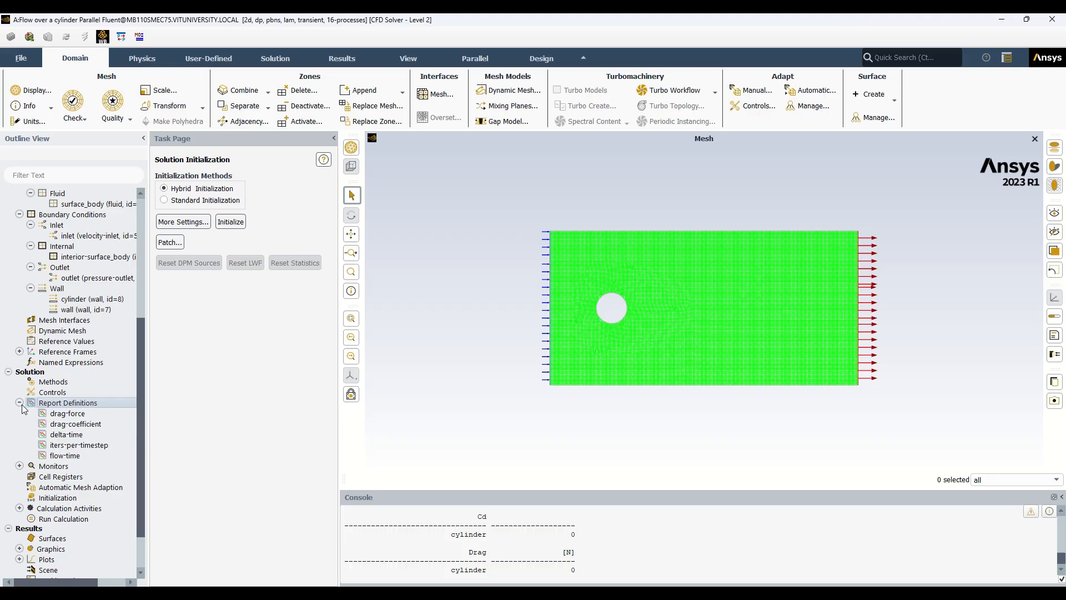
pyautogui.doubleClick(78, 425)
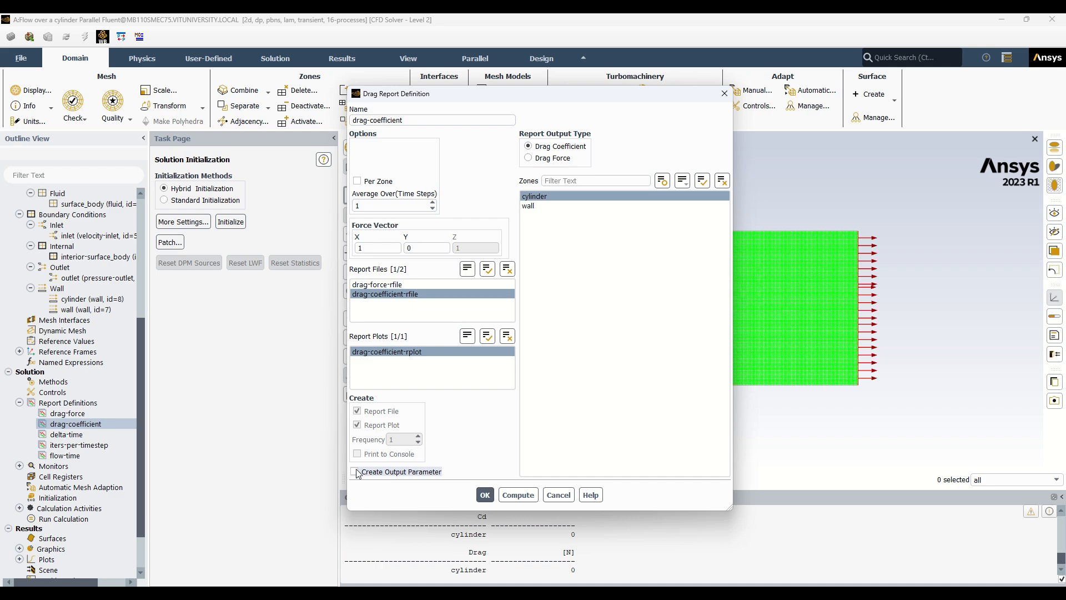
pyautogui.click(485, 494)
# Create a lift report named lift-coefficient for the cylinder zone with Lift Coefficient output, compute it, and enable printing to the console.
pyautogui.scroll(-2, 82, 459)
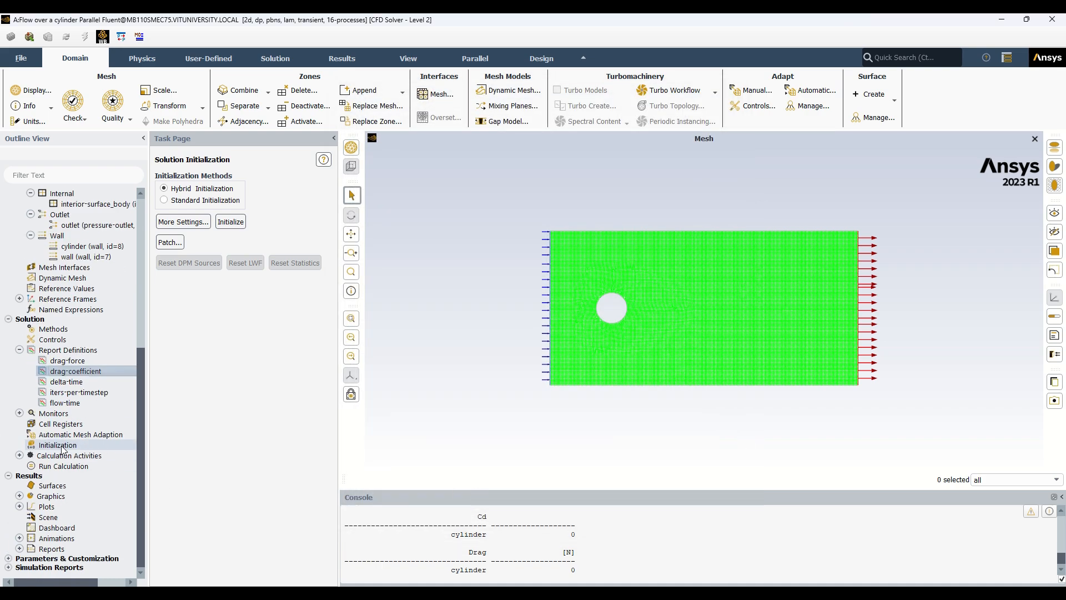
pyautogui.rightClick(58, 354)
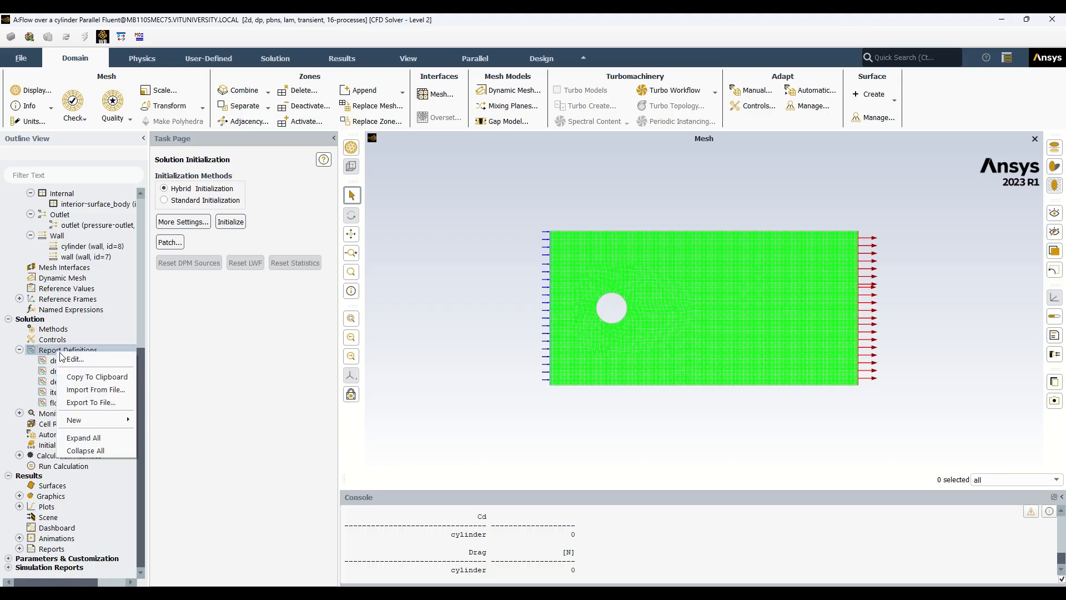
pyautogui.moveTo(118, 424)
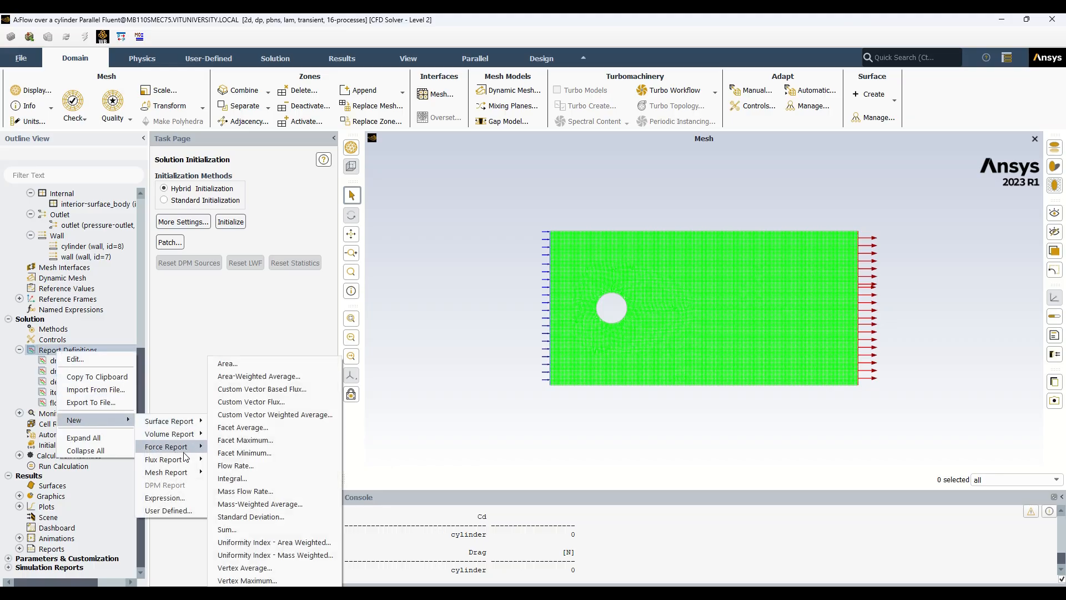
pyautogui.moveTo(183, 447)
pyautogui.click(224, 460)
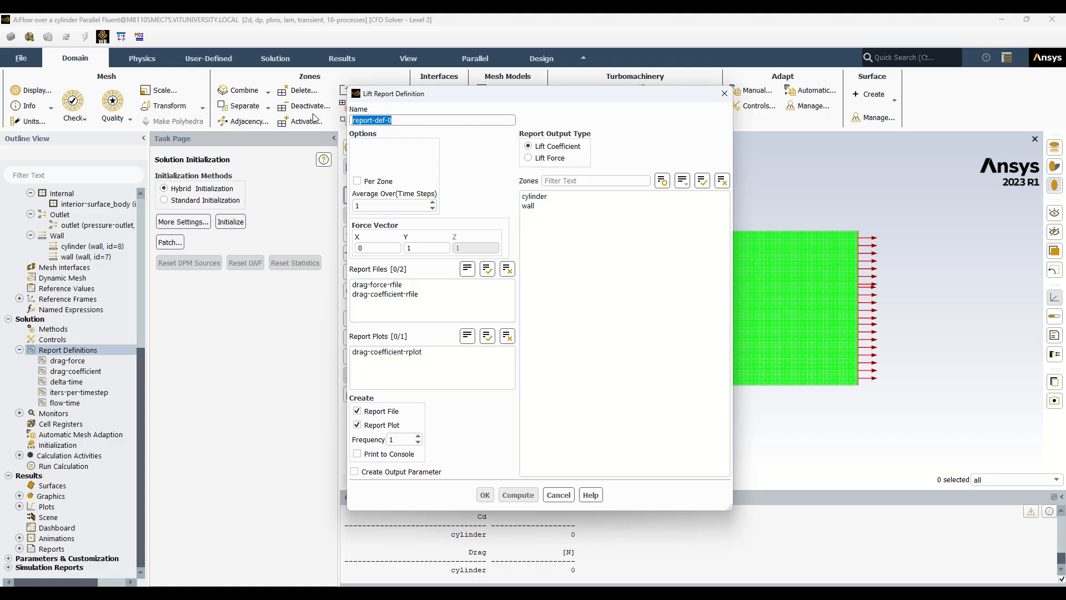
pyautogui.write('lift-coeffici')
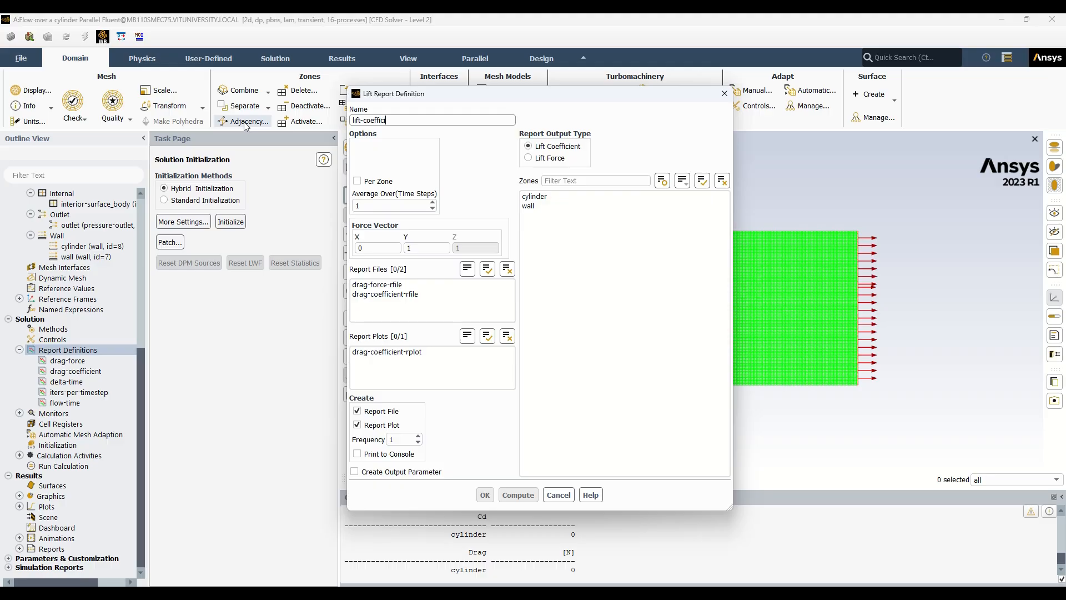
pyautogui.write('ent')
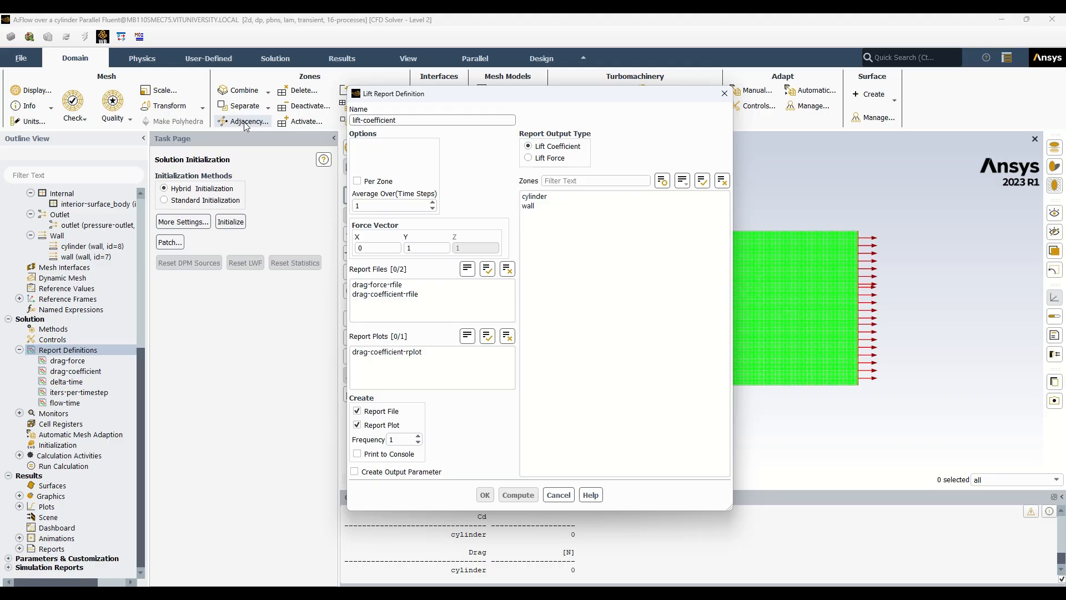
pyautogui.click(535, 196)
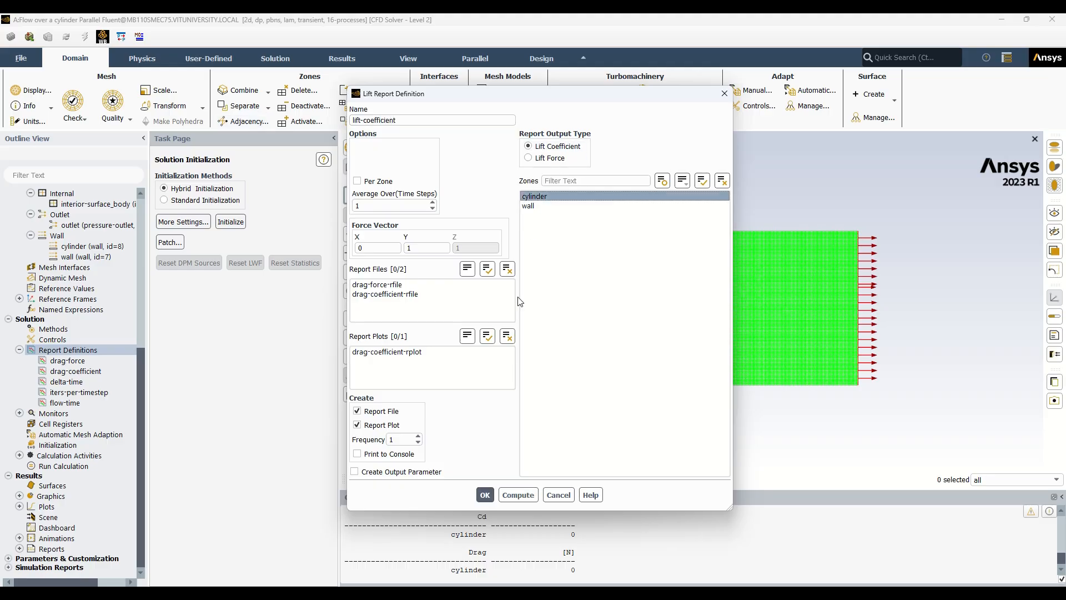
pyautogui.click(506, 494)
pyautogui.click(357, 454)
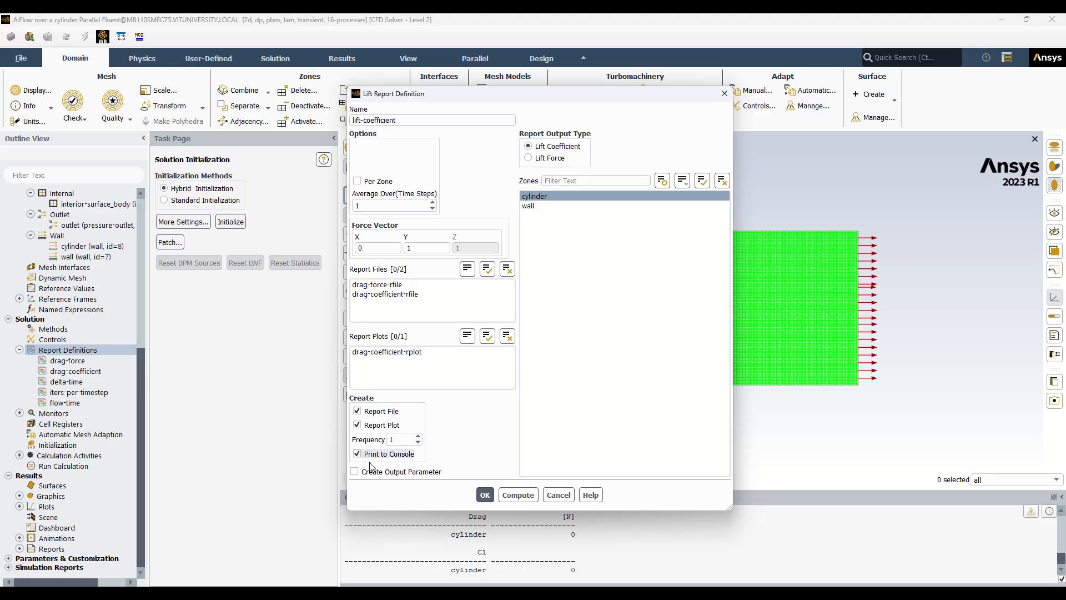
pyautogui.click(484, 495)
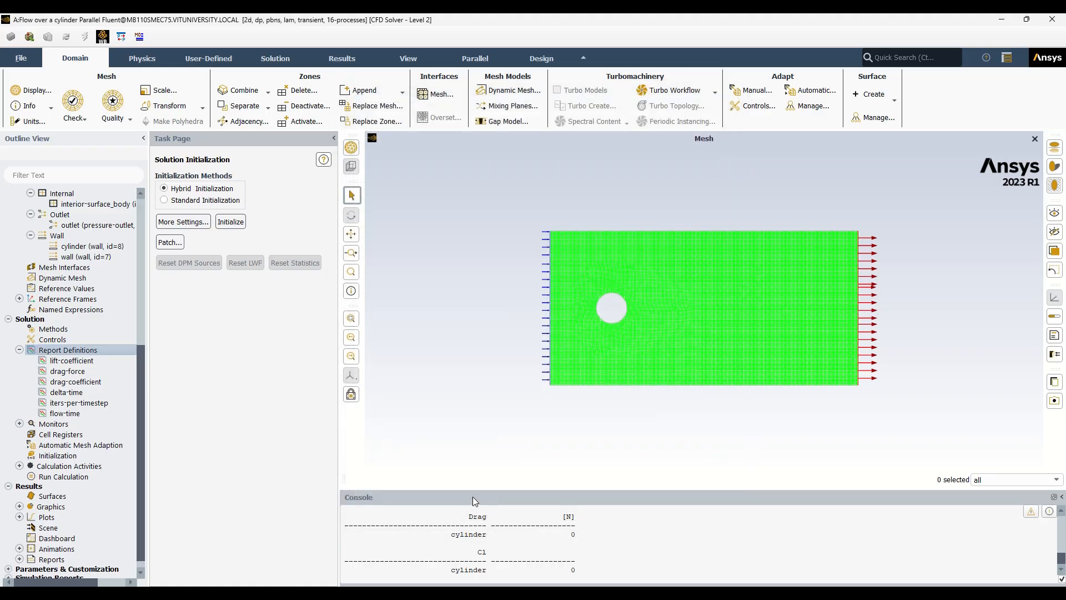
# Create a lift report named lift-force for the cylinder zone with Lift Force output, printed to the console, and compute it.
pyautogui.rightClick(58, 350)
pyautogui.moveTo(100, 420)
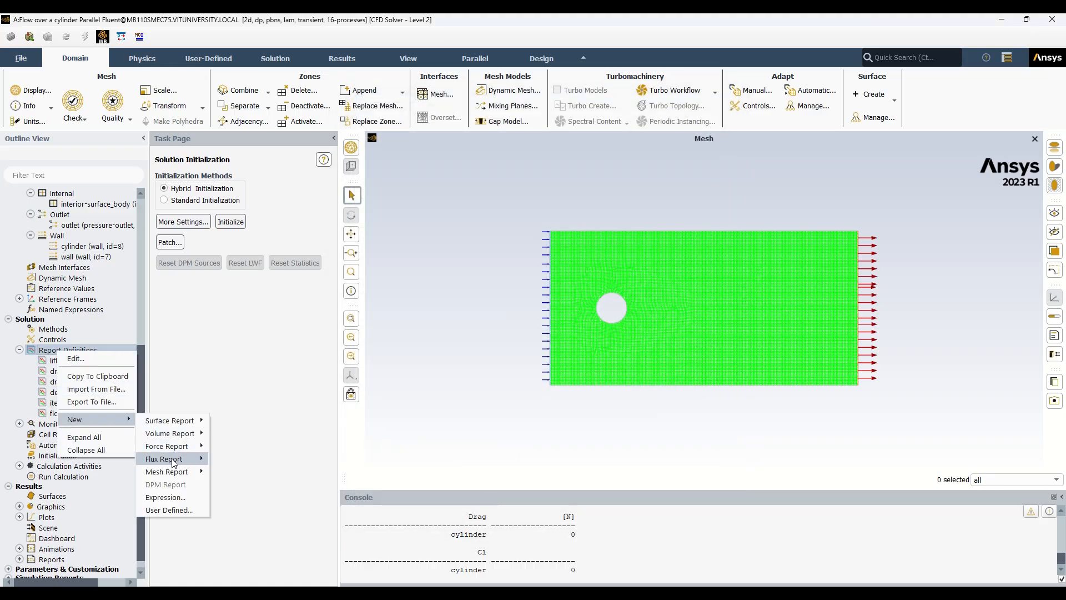
pyautogui.moveTo(166, 446)
pyautogui.click(227, 461)
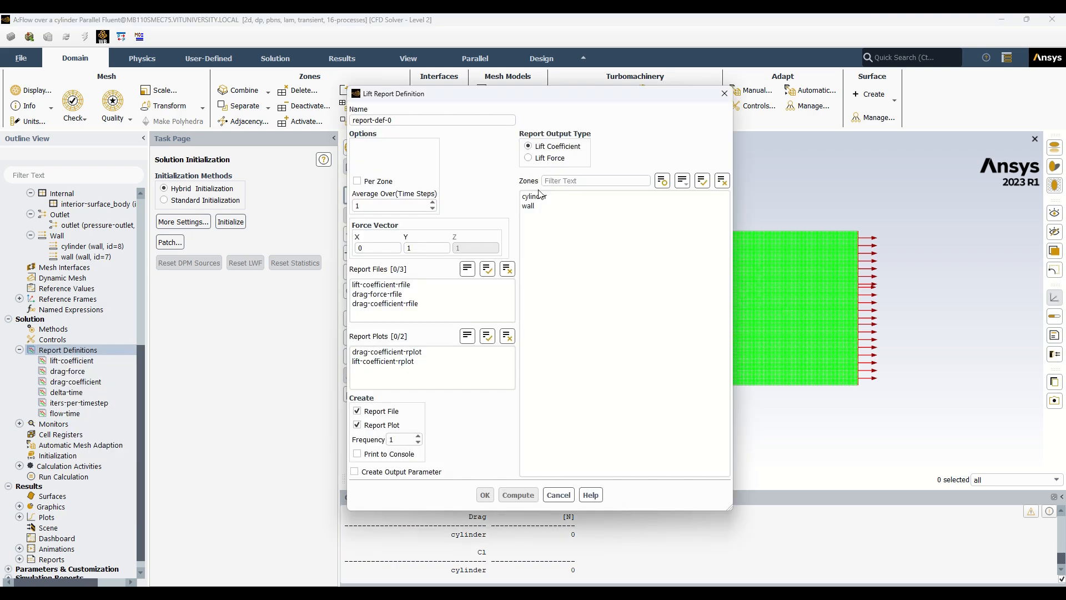
pyautogui.click(528, 158)
pyautogui.click(534, 196)
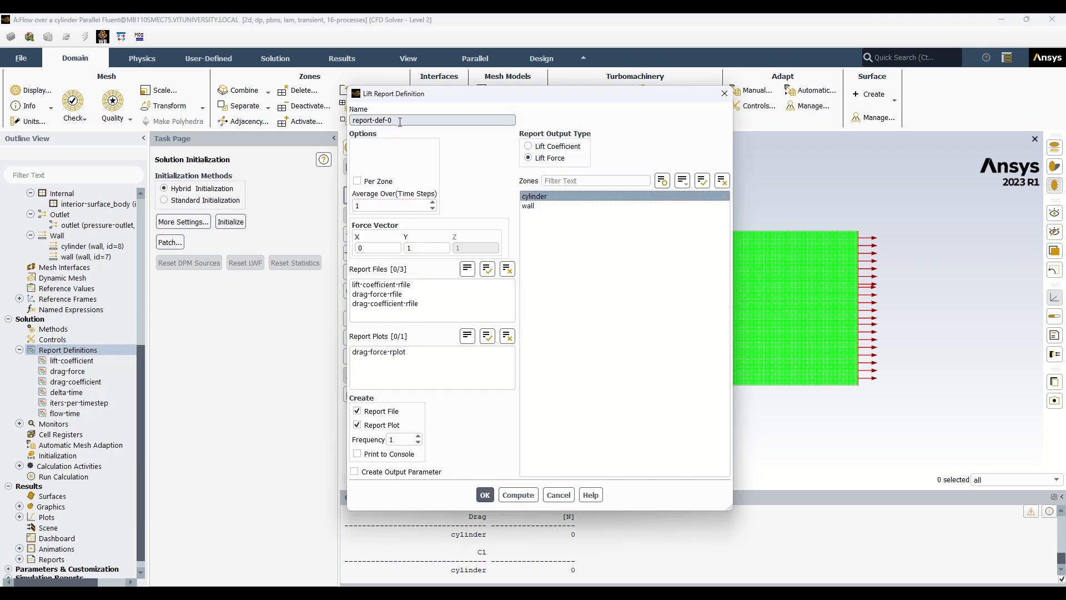
pyautogui.moveTo(400, 120); pyautogui.dragTo(304, 121)
pyautogui.press('BackSpace')
pyautogui.write('lif')
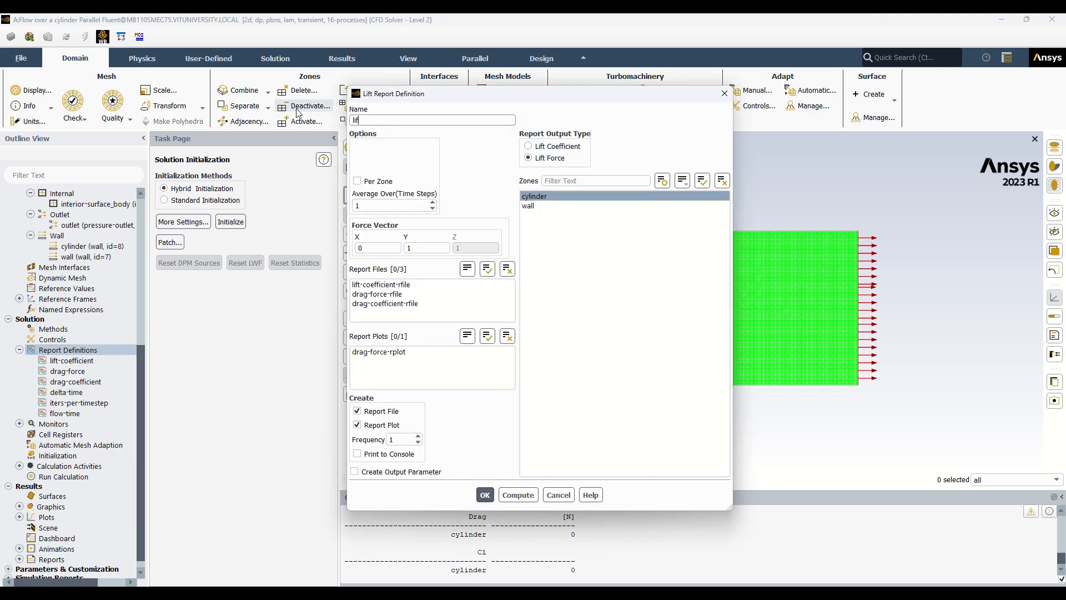
pyautogui.write('t-force')
pyautogui.click(357, 455)
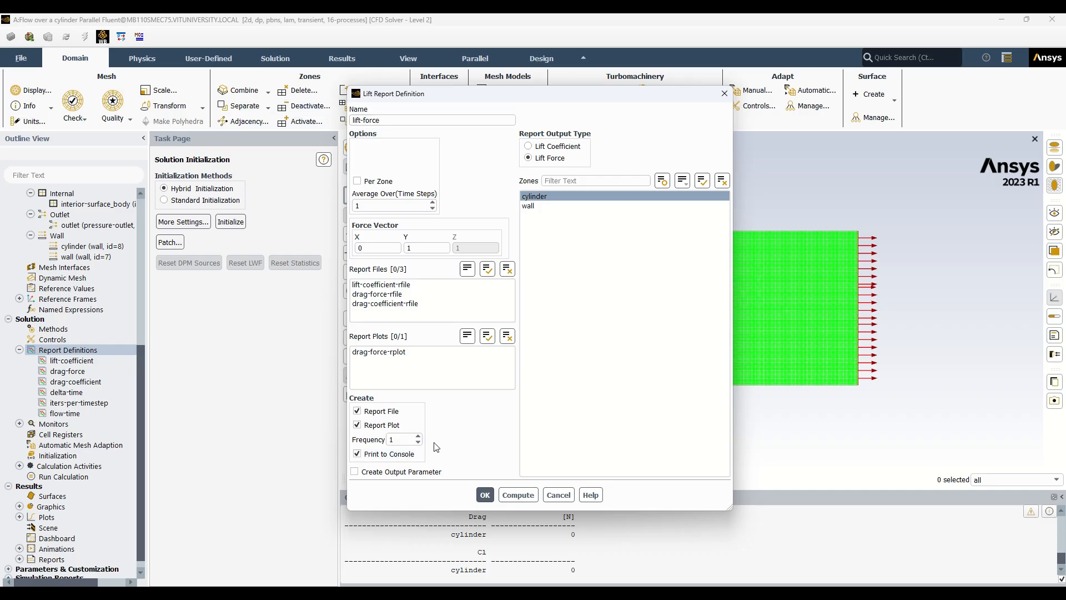
pyautogui.click(485, 495)
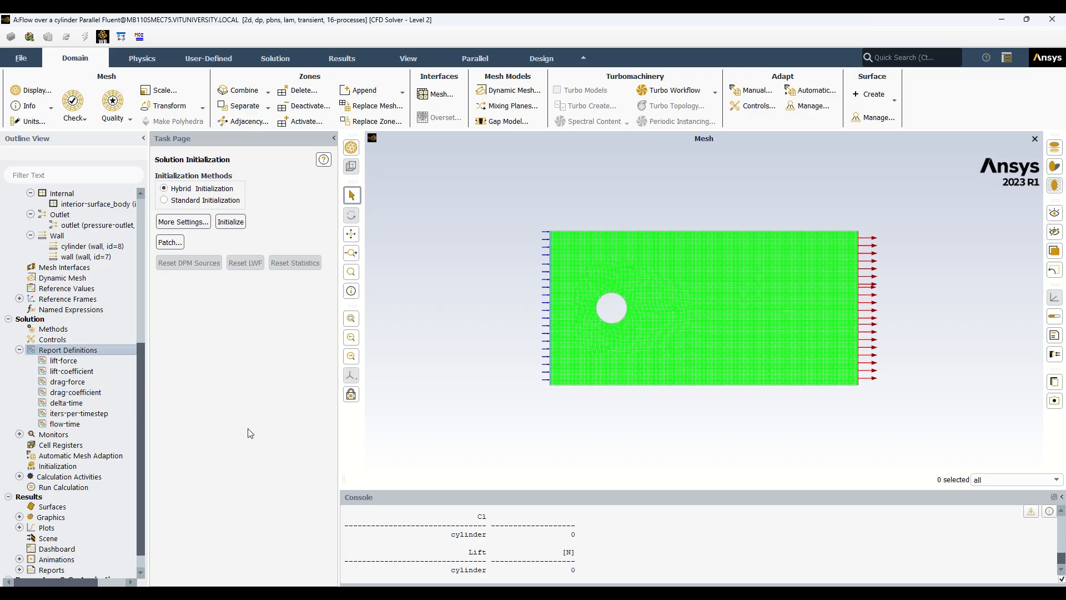
# Expand the Animations and Reports groups under Results and look through the outline entries.
pyautogui.scroll(-1, 91, 444)
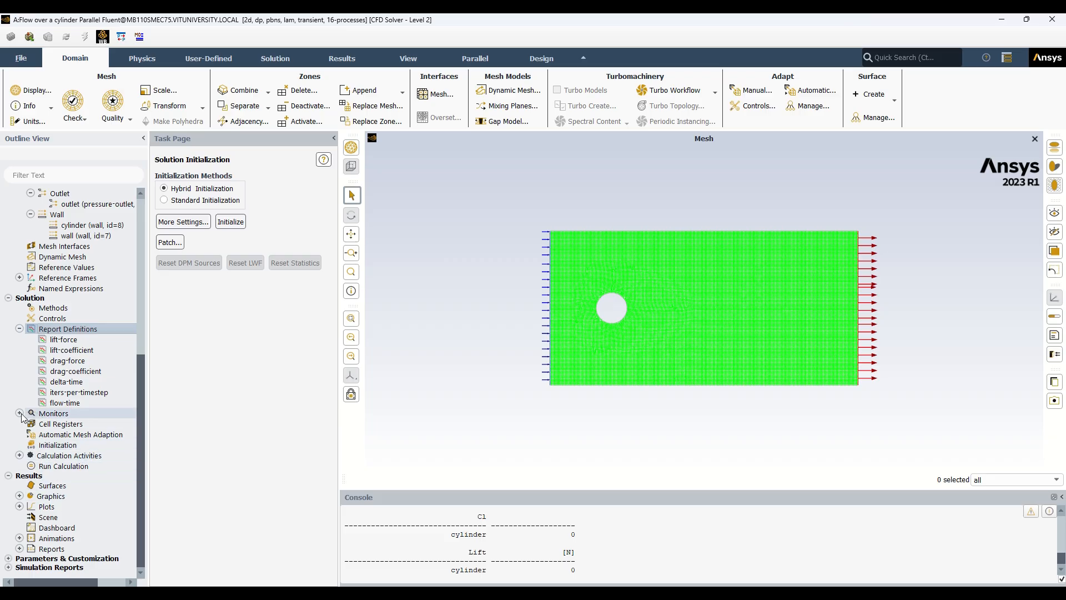
pyautogui.click(20, 538)
pyautogui.scroll(-1, 54, 519)
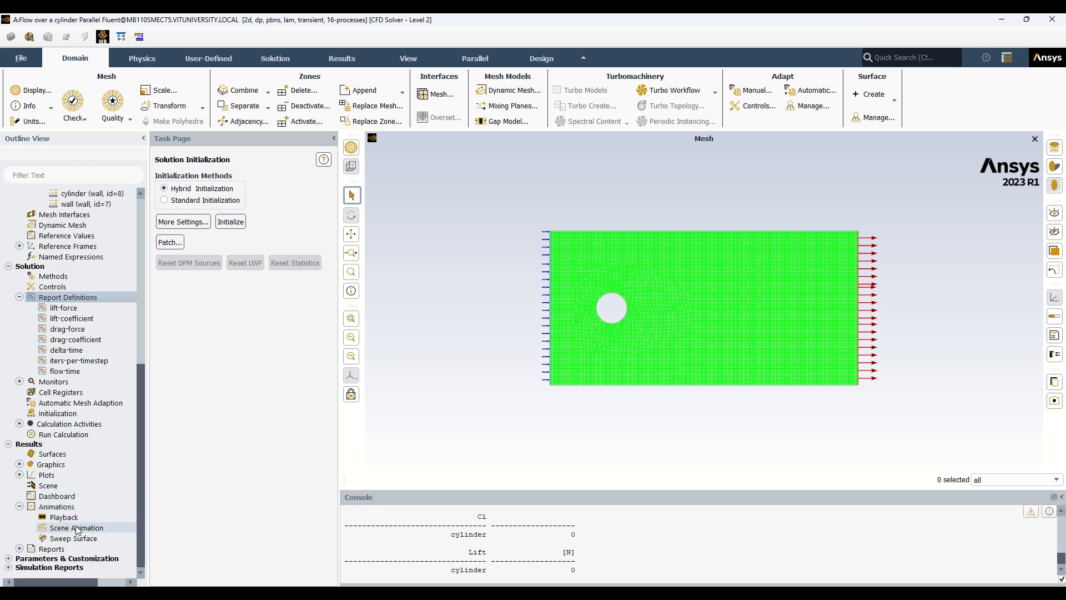
pyautogui.click(19, 549)
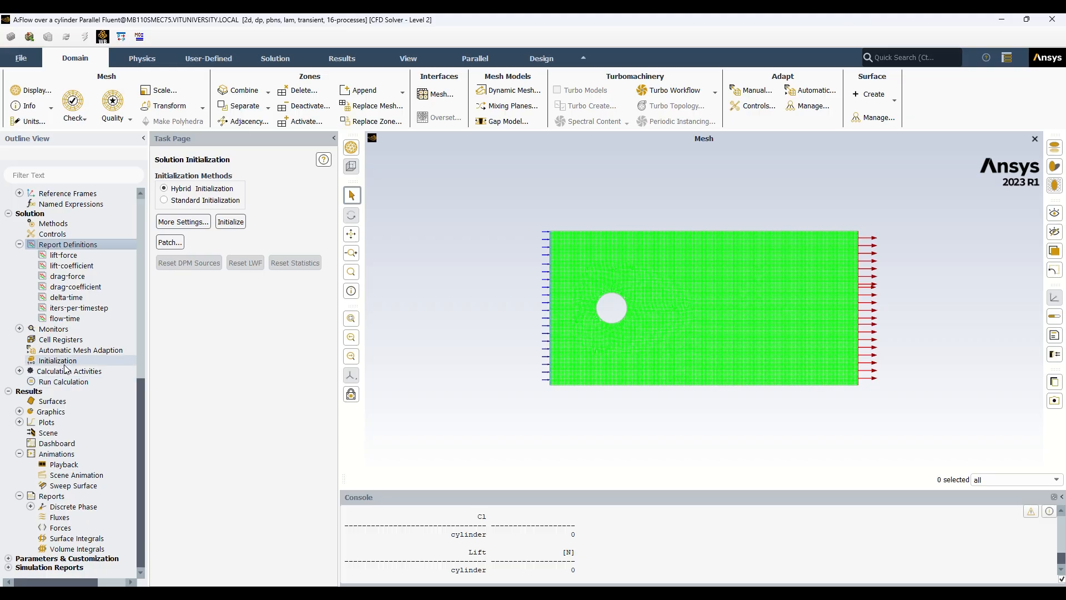
pyautogui.scroll(10, 65, 367)
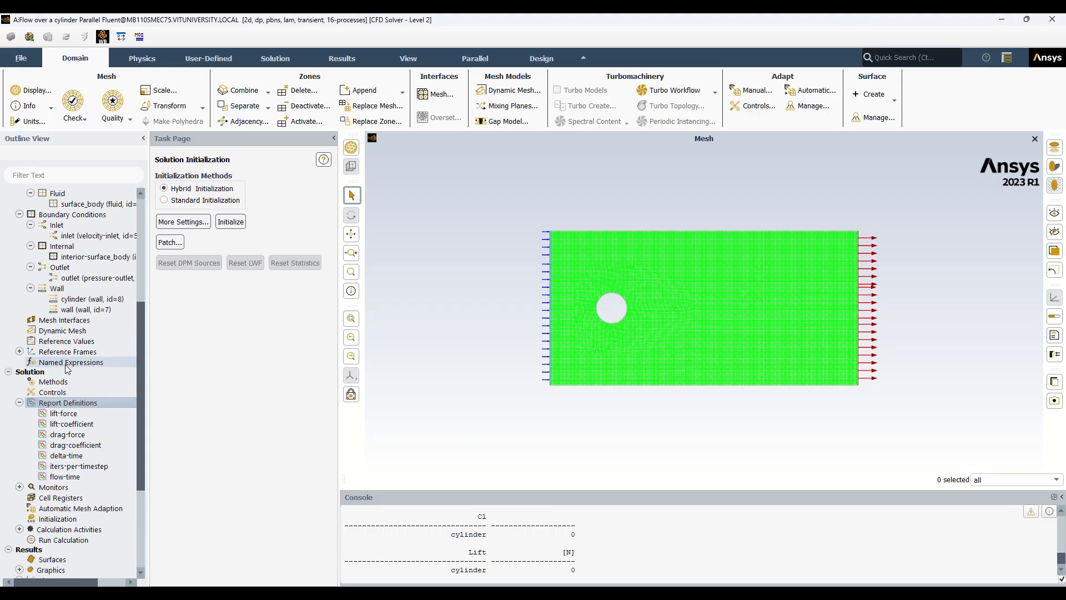
pyautogui.scroll(-10, 81, 360)
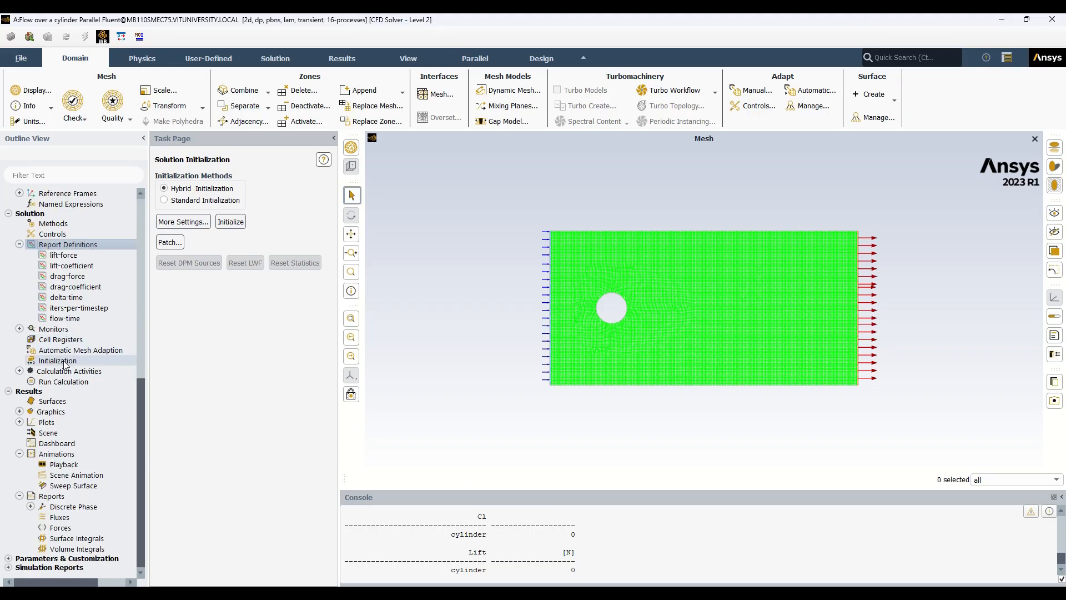
# Set the calculation's autosave to save the data file every 1 time step.
pyautogui.click(69, 455)
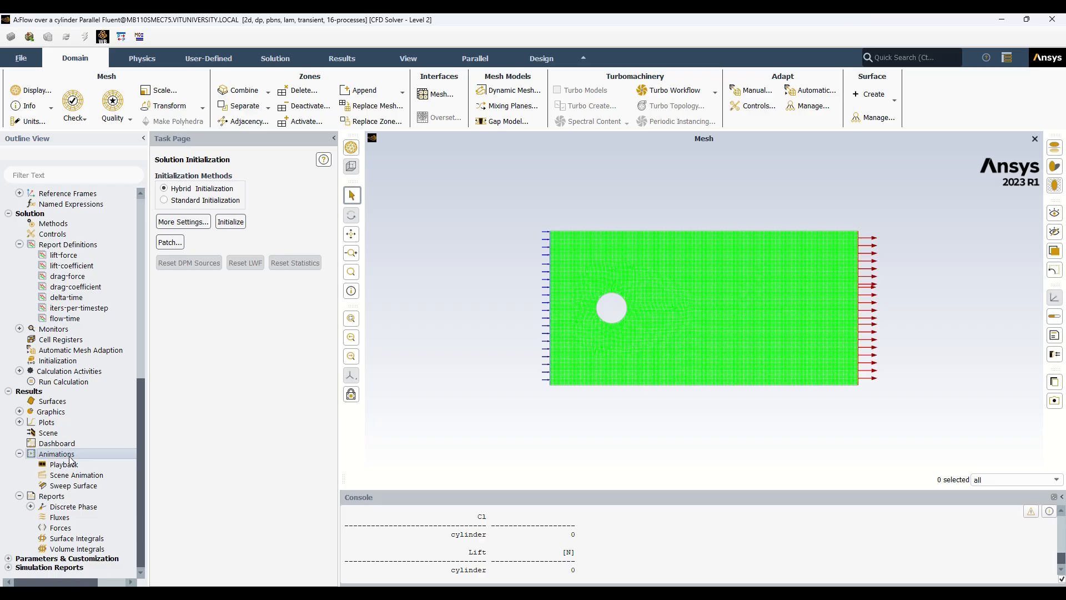
pyautogui.doubleClick(69, 454)
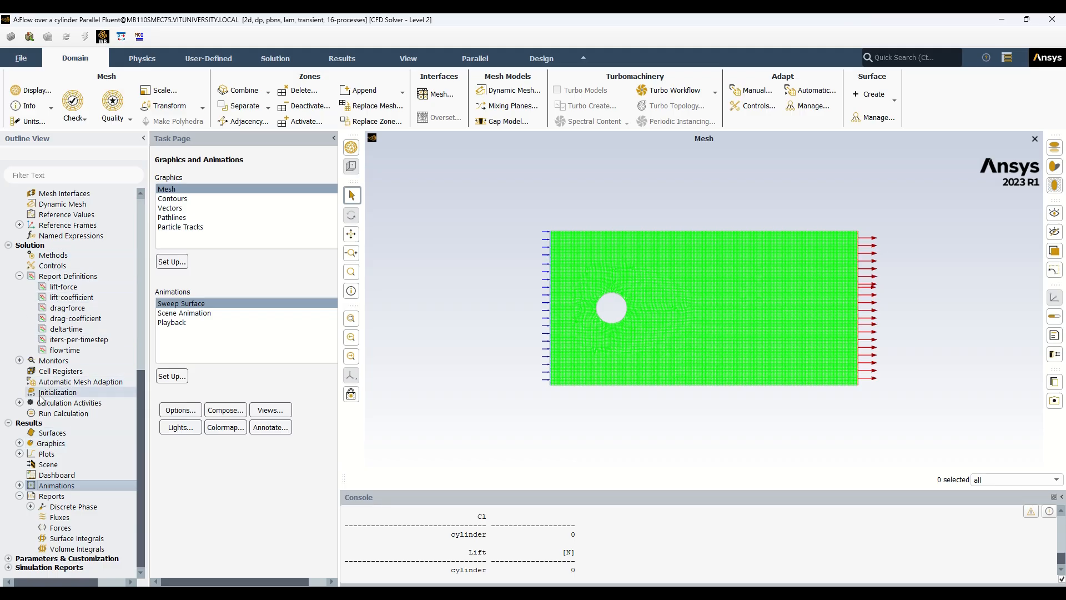
pyautogui.click(19, 403)
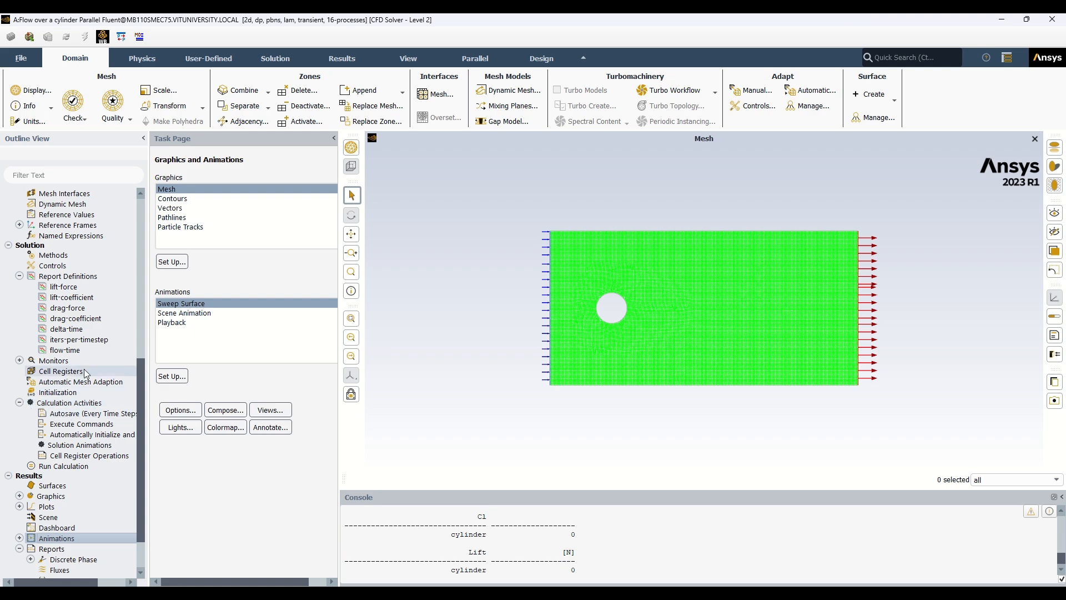
pyautogui.doubleClick(87, 414)
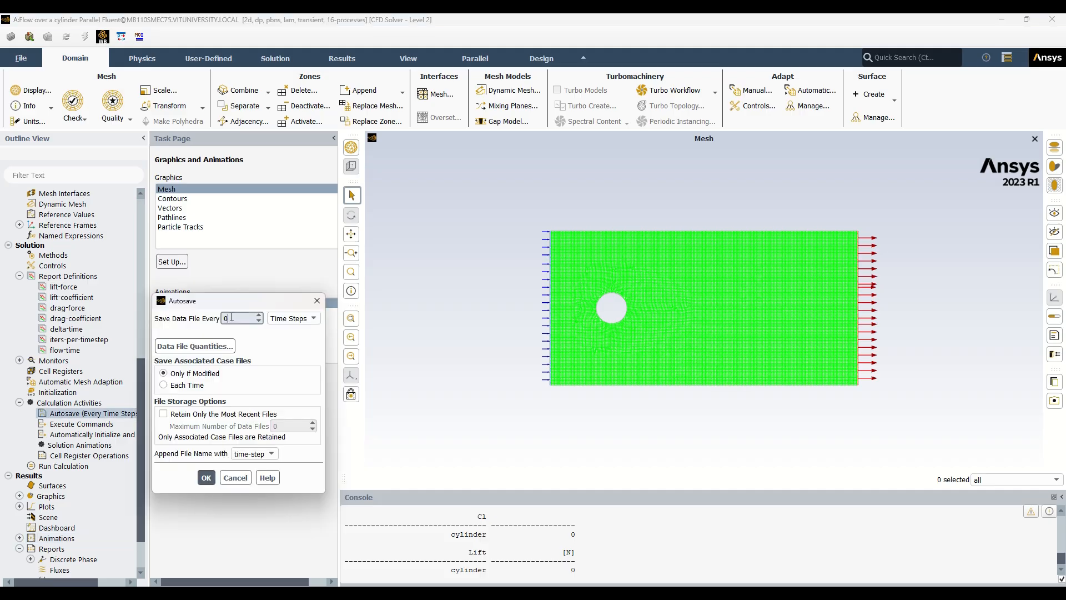
pyautogui.write('1')
pyautogui.click(211, 480)
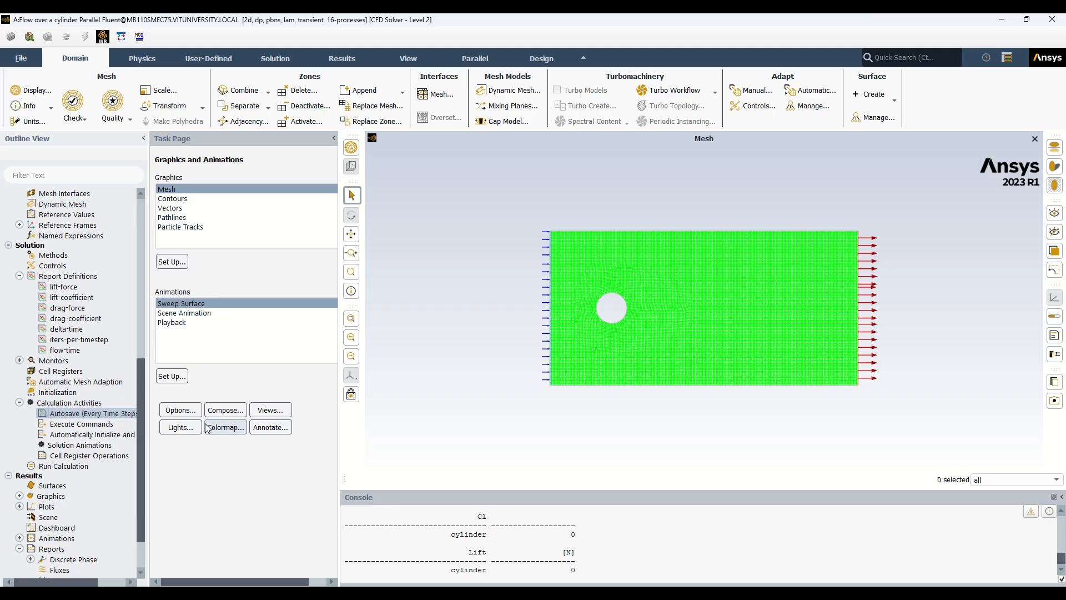
# Define a solution animation recorded after every time step, using a new filled contour of velocity magnitude as its animation object.
pyautogui.scroll(-2, 77, 441)
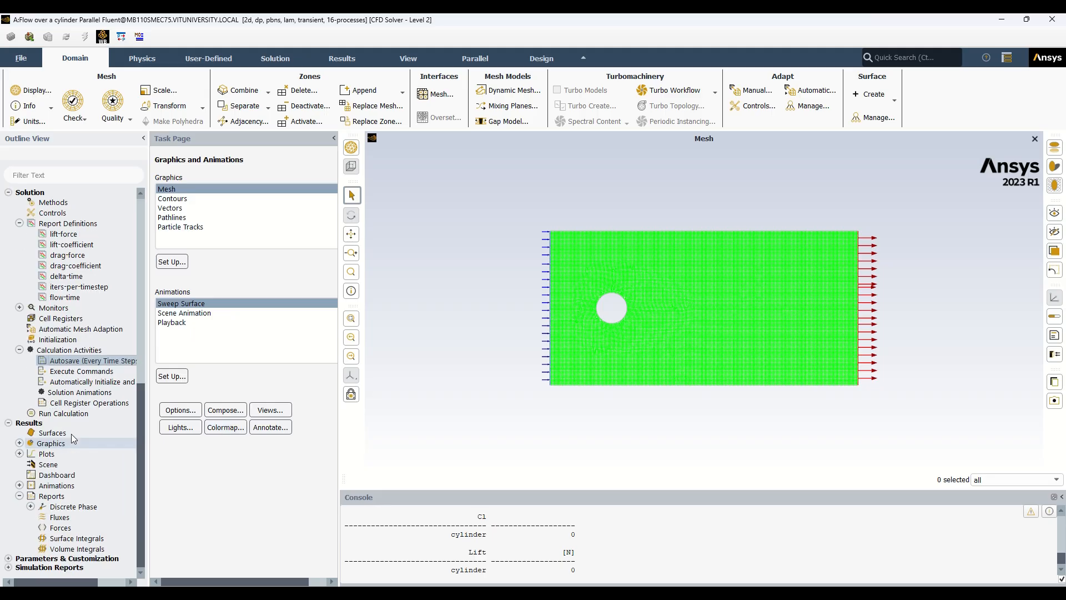
pyautogui.doubleClick(72, 392)
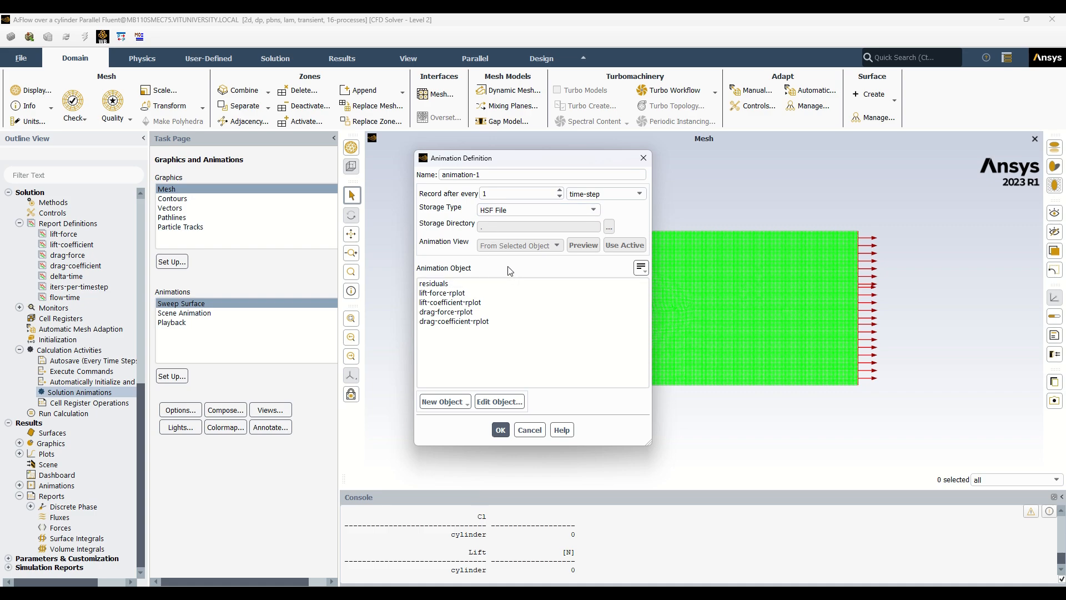
pyautogui.click(464, 403)
pyautogui.click(463, 431)
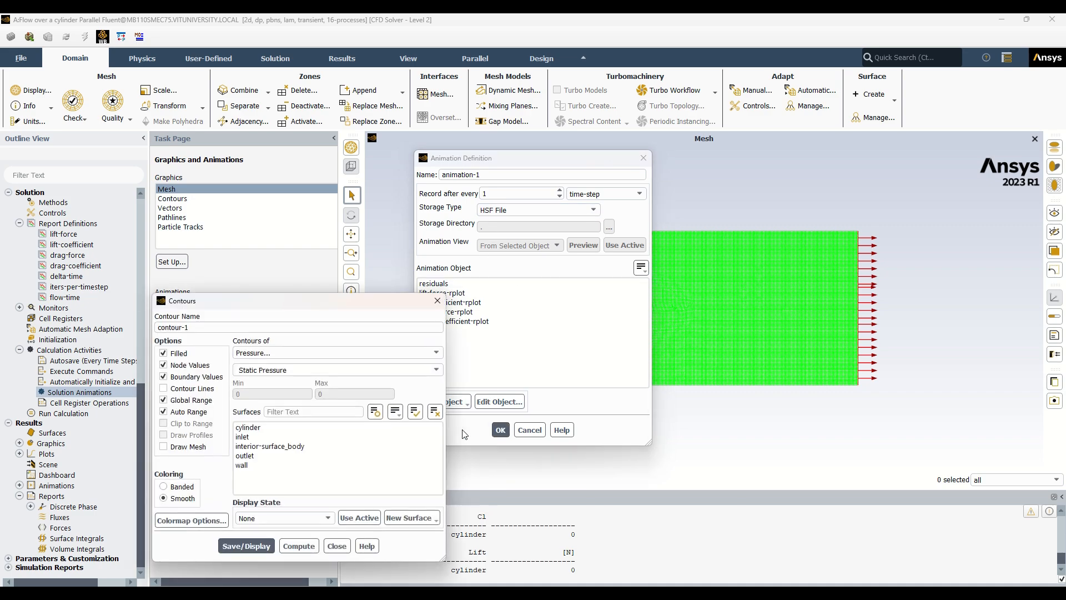
pyautogui.click(313, 353)
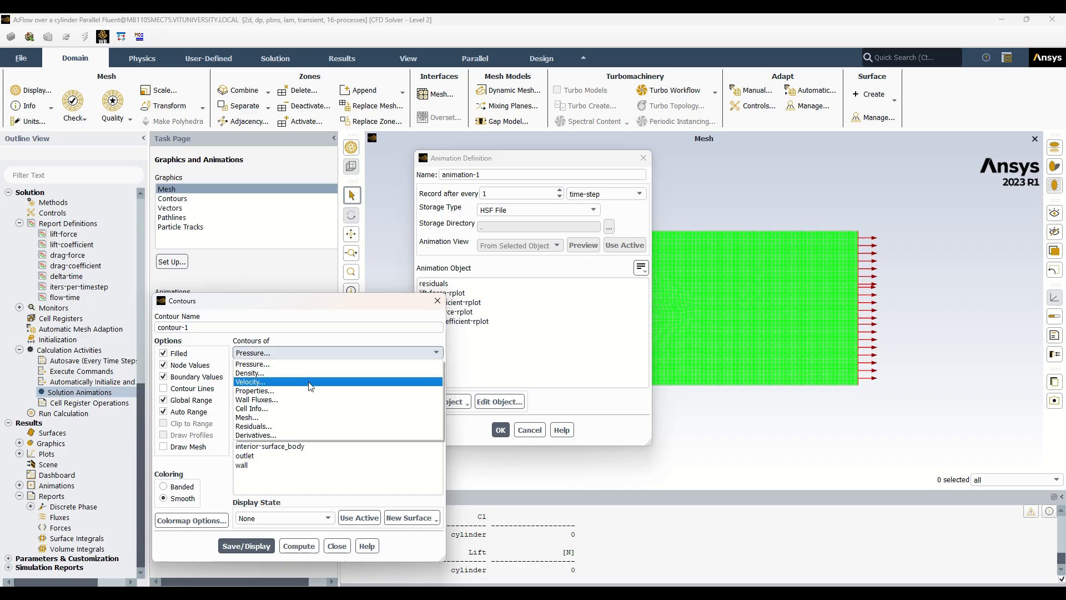
pyautogui.click(307, 382)
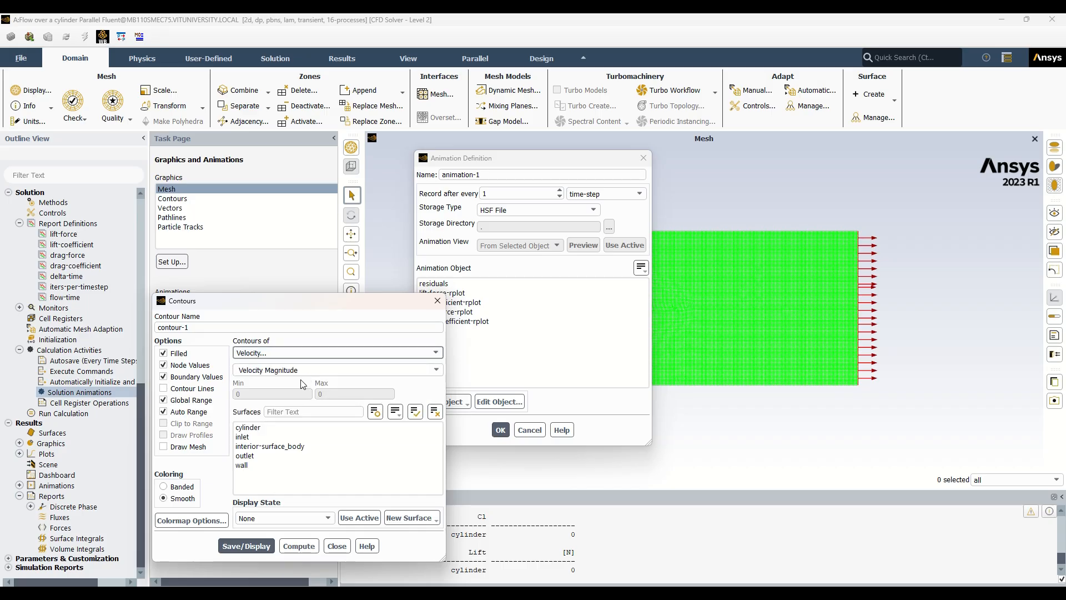
pyautogui.click(261, 545)
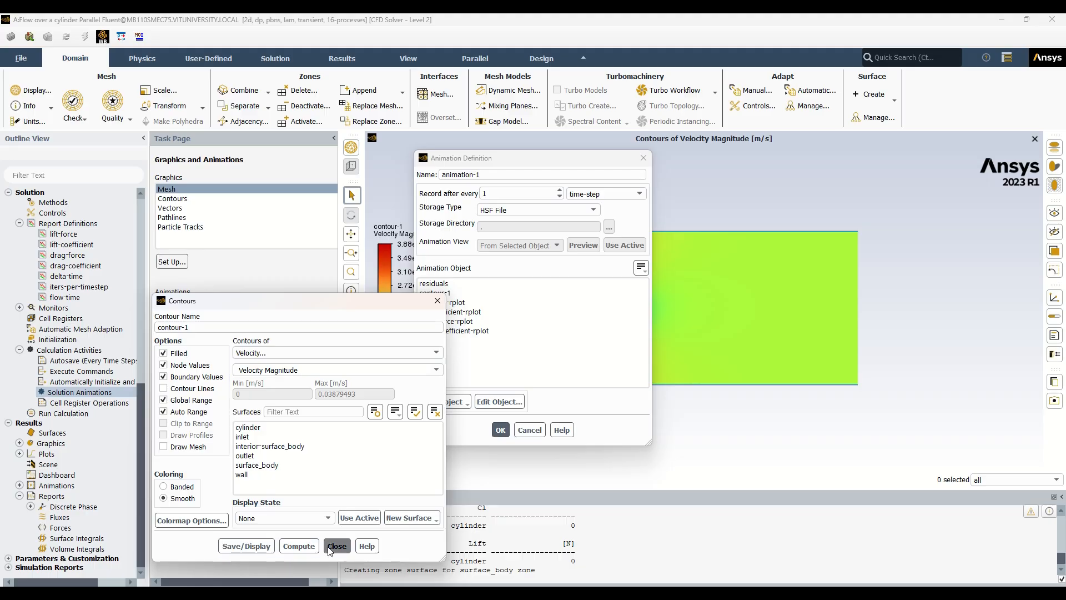
pyautogui.click(337, 546)
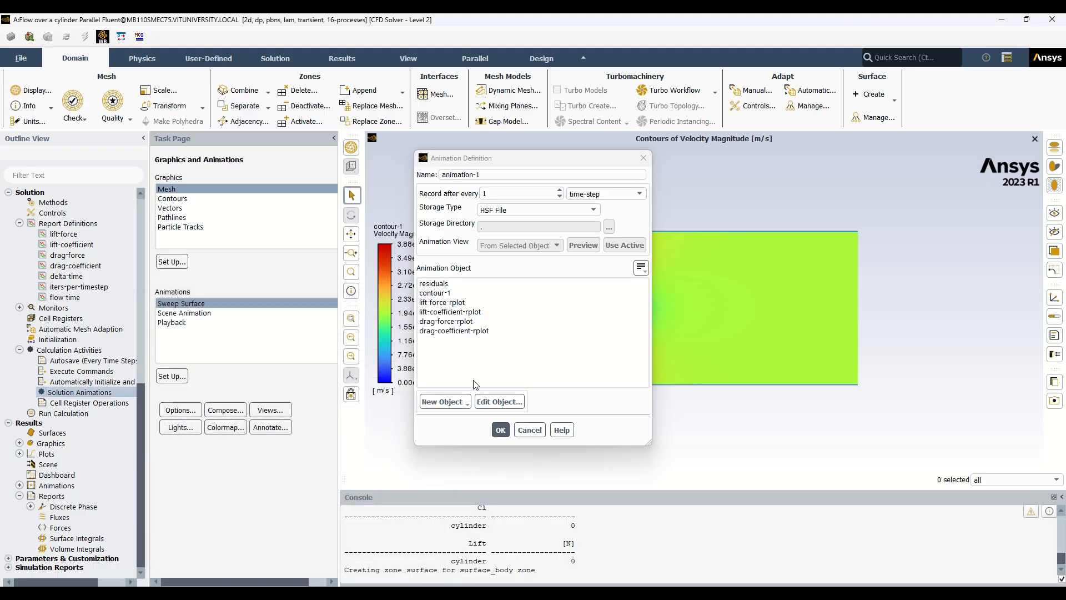
pyautogui.click(447, 294)
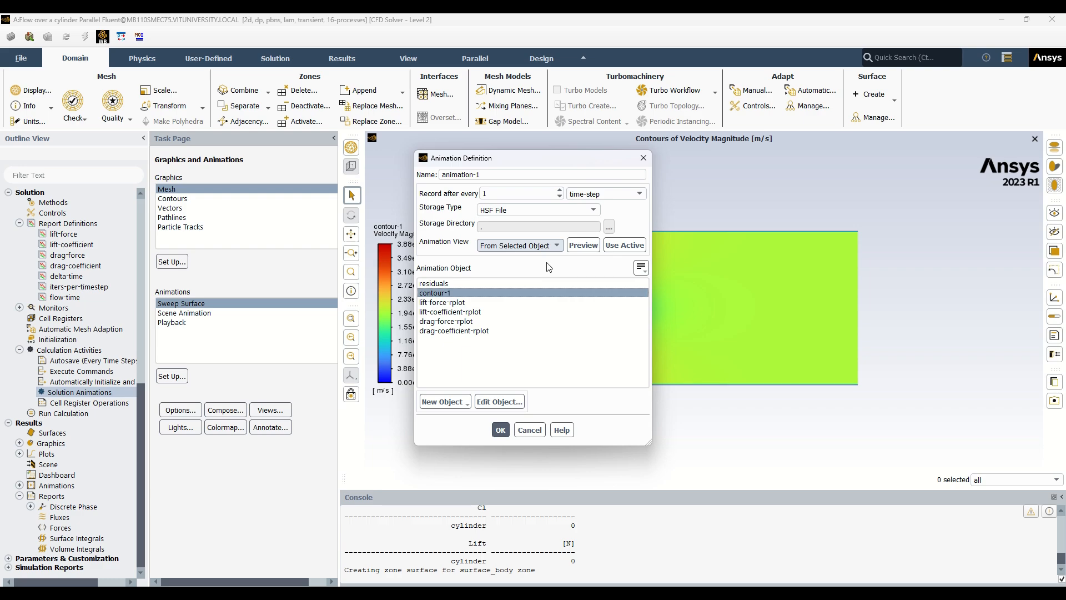
pyautogui.click(501, 431)
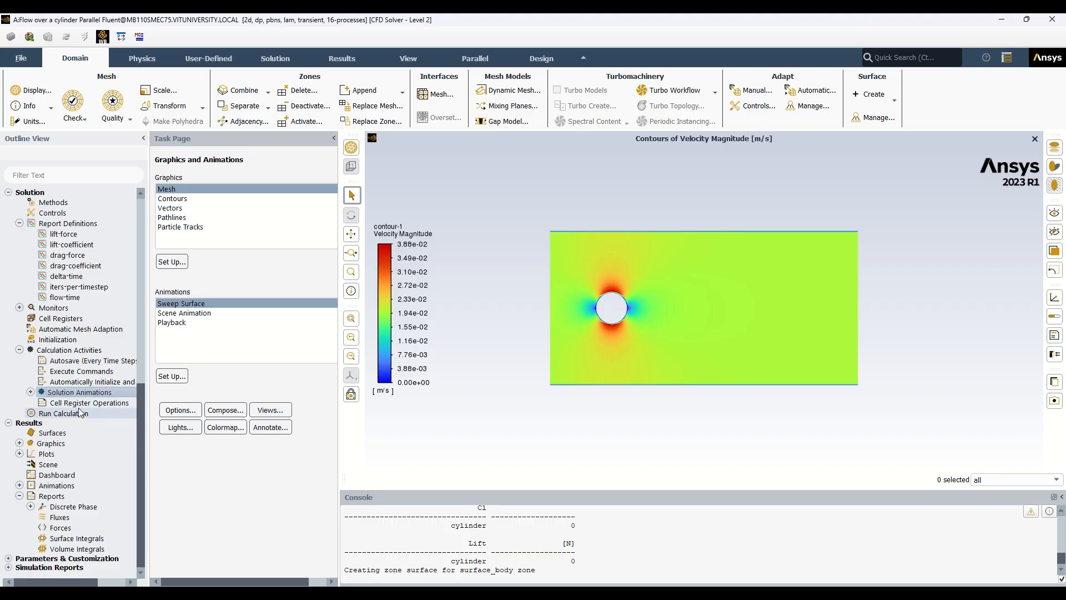
# Run the transient calculation with 100 time steps and a time step size of 0.01 s, and dismiss the completion message.
pyautogui.click(20, 453)
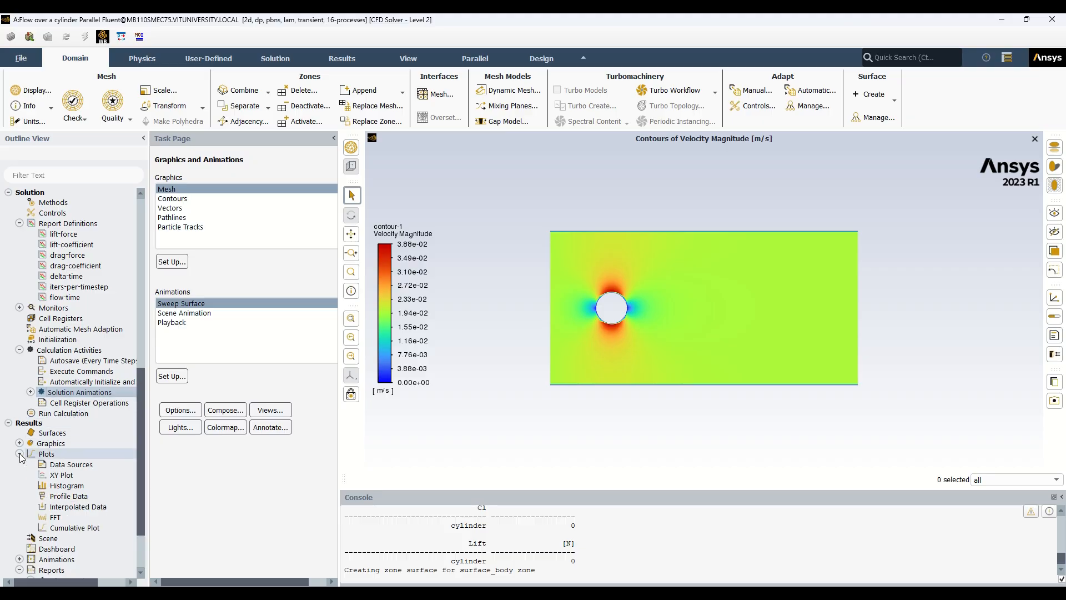
pyautogui.click(44, 413)
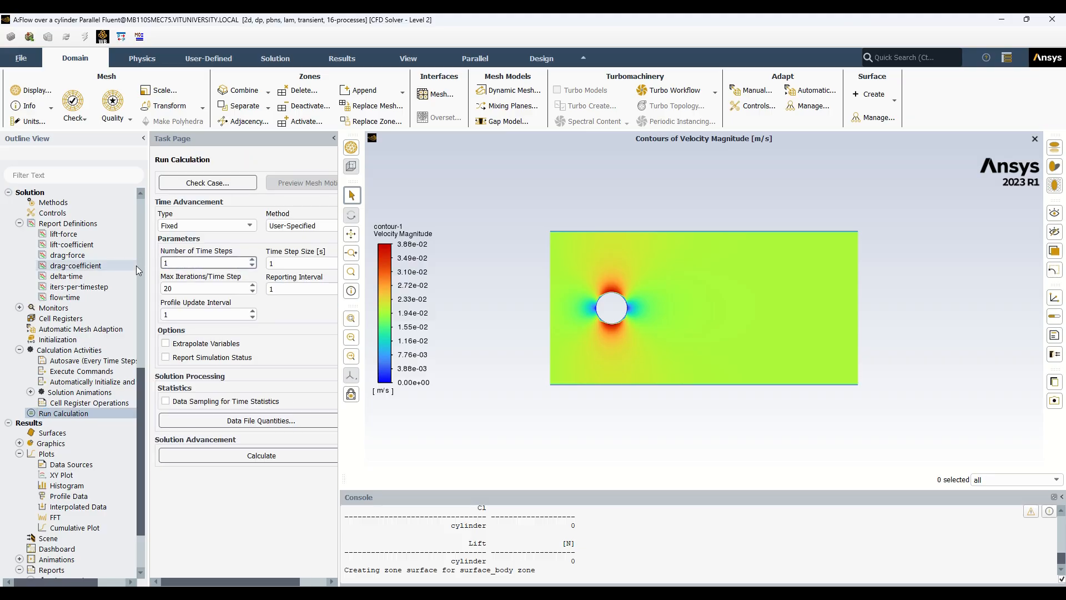
pyautogui.write('00')
pyautogui.doubleClick(298, 268)
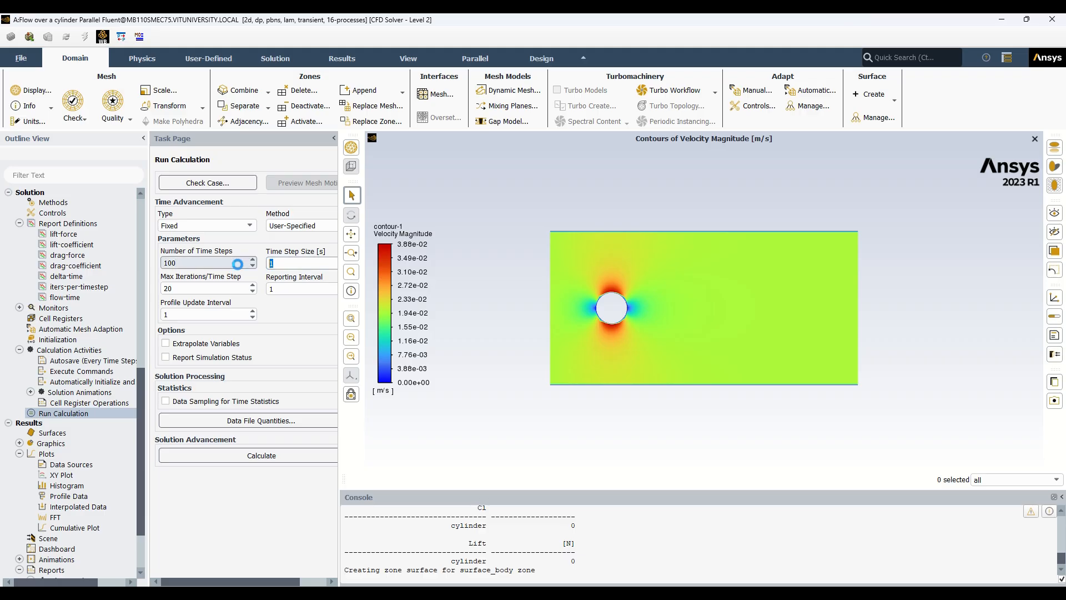
pyautogui.write('0')
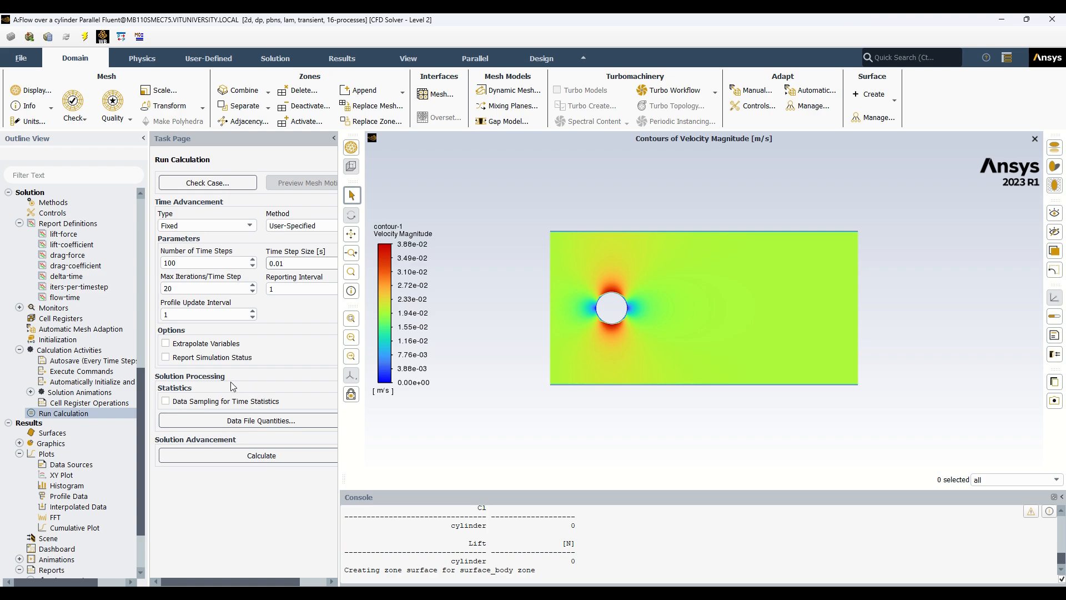
pyautogui.click(225, 456)
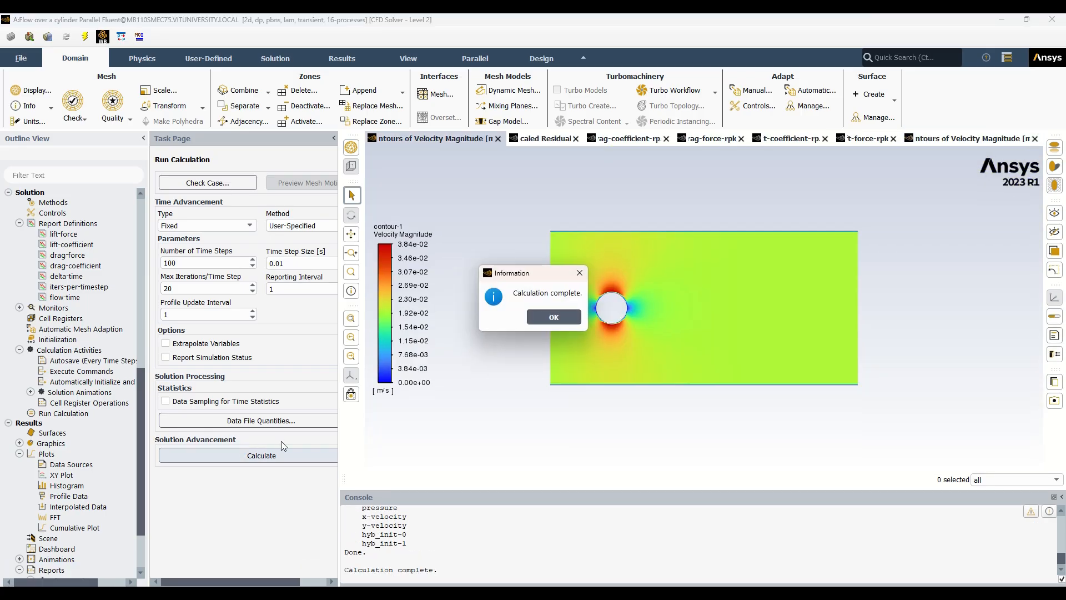
pyautogui.click(537, 324)
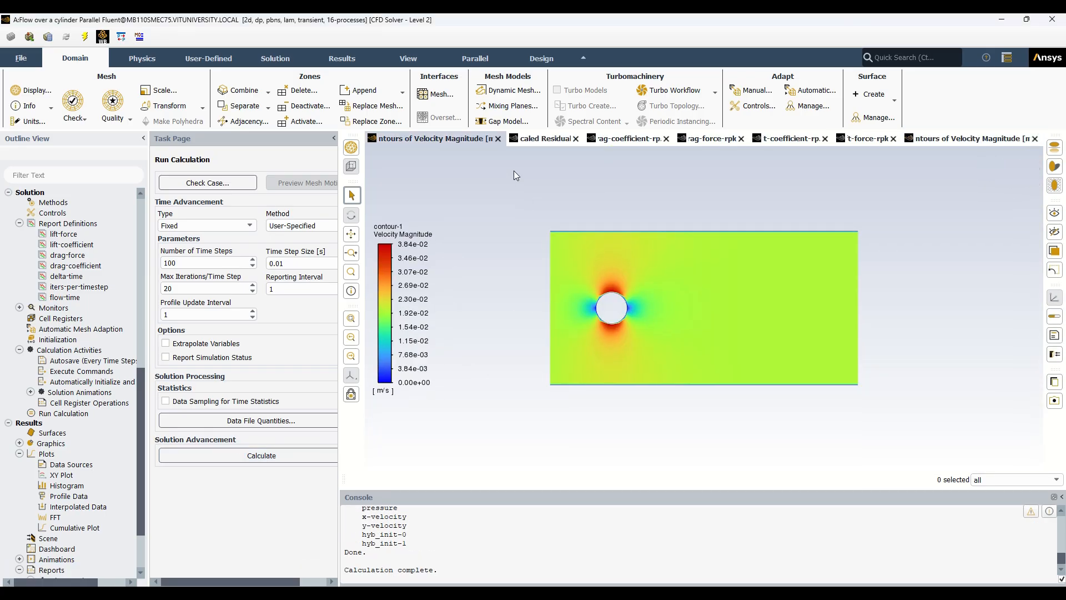
# Review the scaled residuals and the plots of drag coefficient, drag force, lift coefficient and lift force.
pyautogui.click(537, 138)
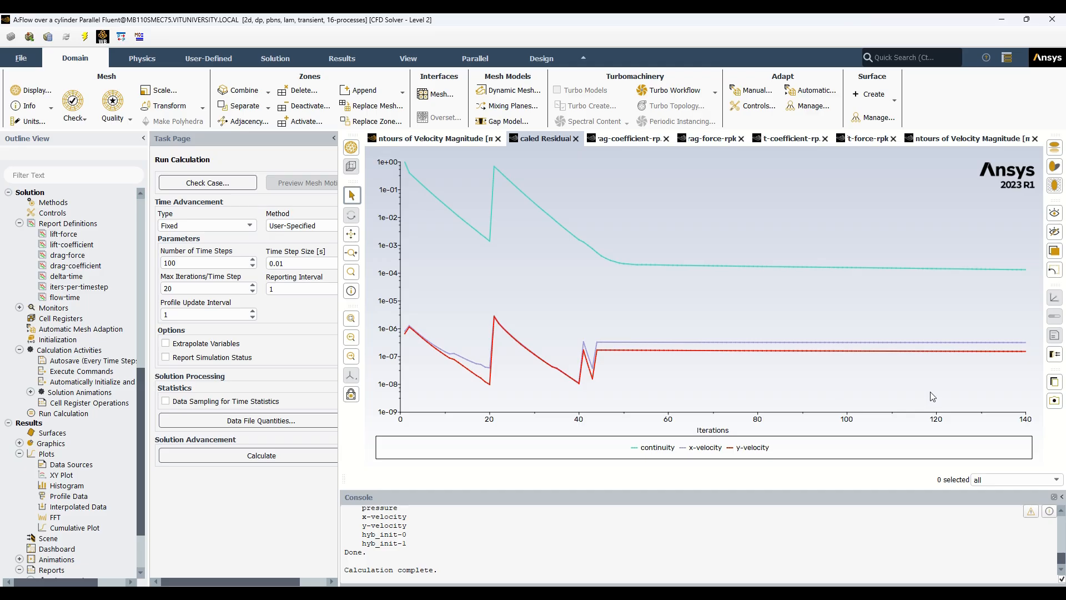
pyautogui.click(631, 139)
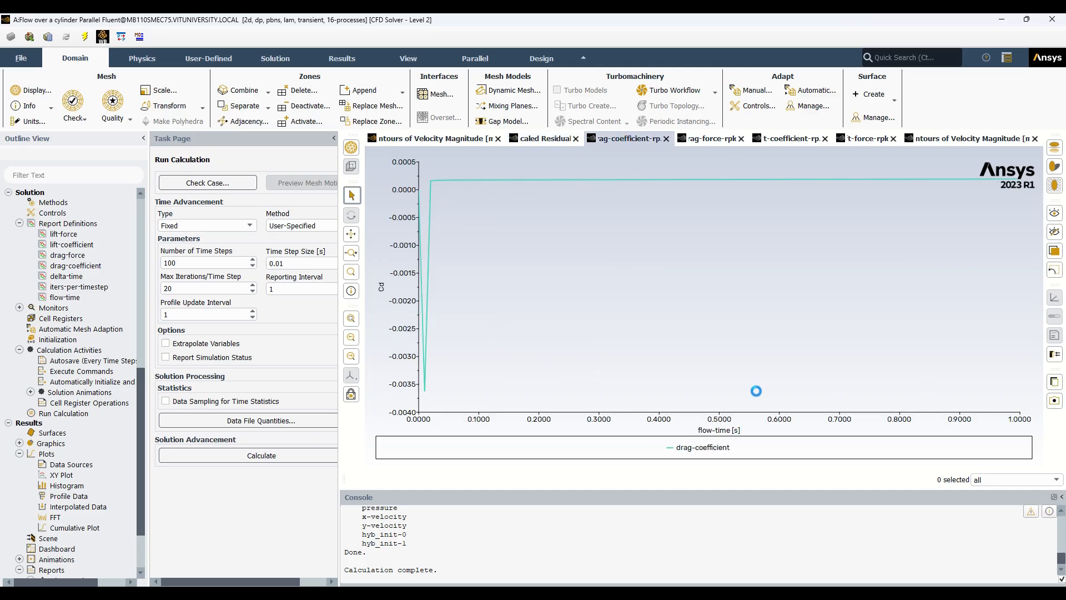
pyautogui.moveTo(417, 286)
pyautogui.click(711, 139)
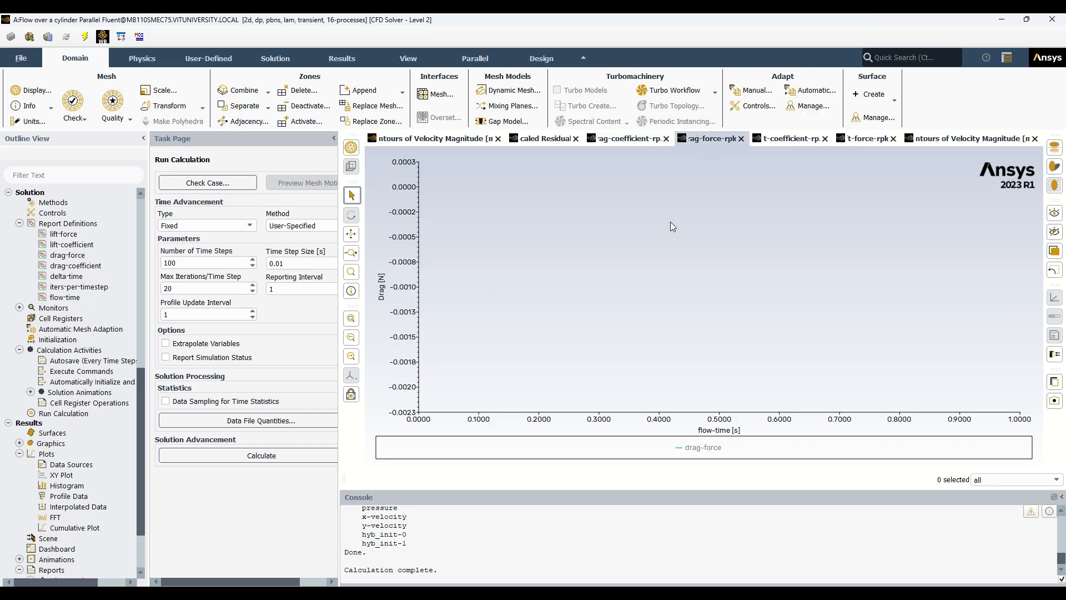
pyautogui.click(633, 138)
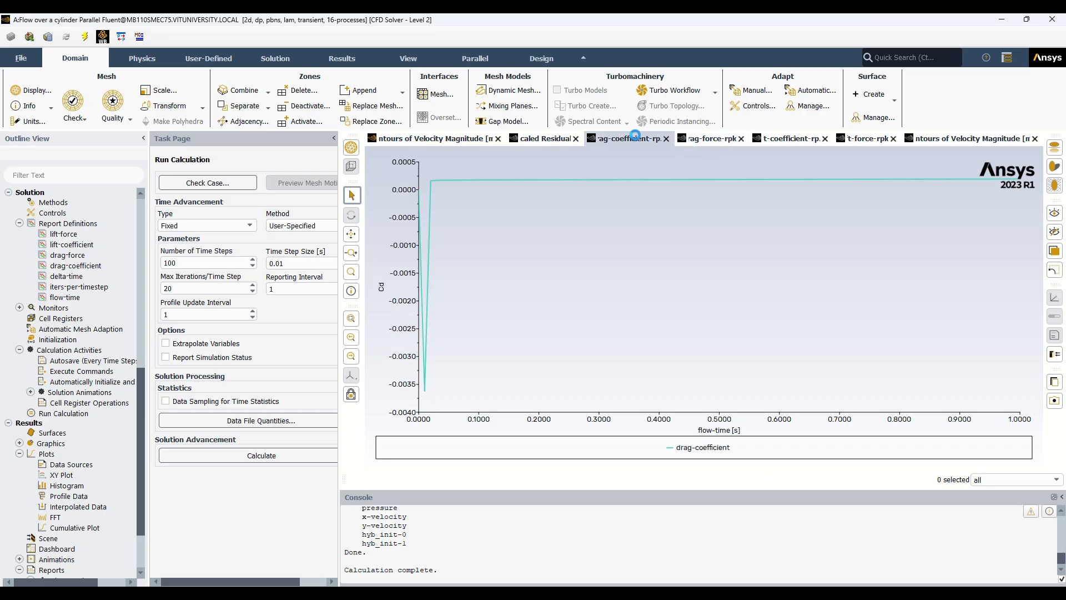
pyautogui.click(788, 138)
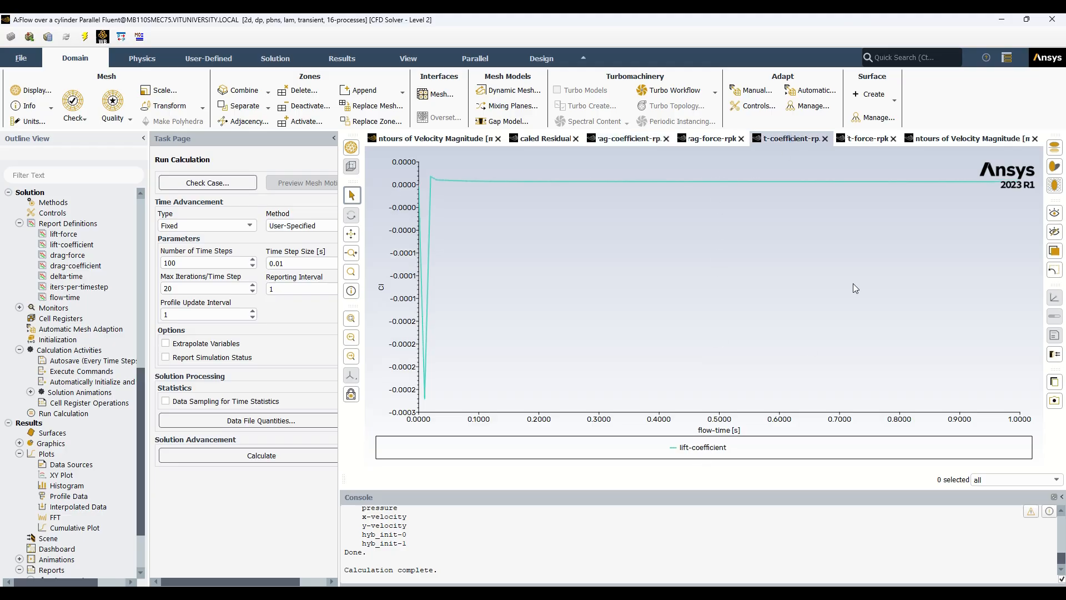
pyautogui.click(870, 139)
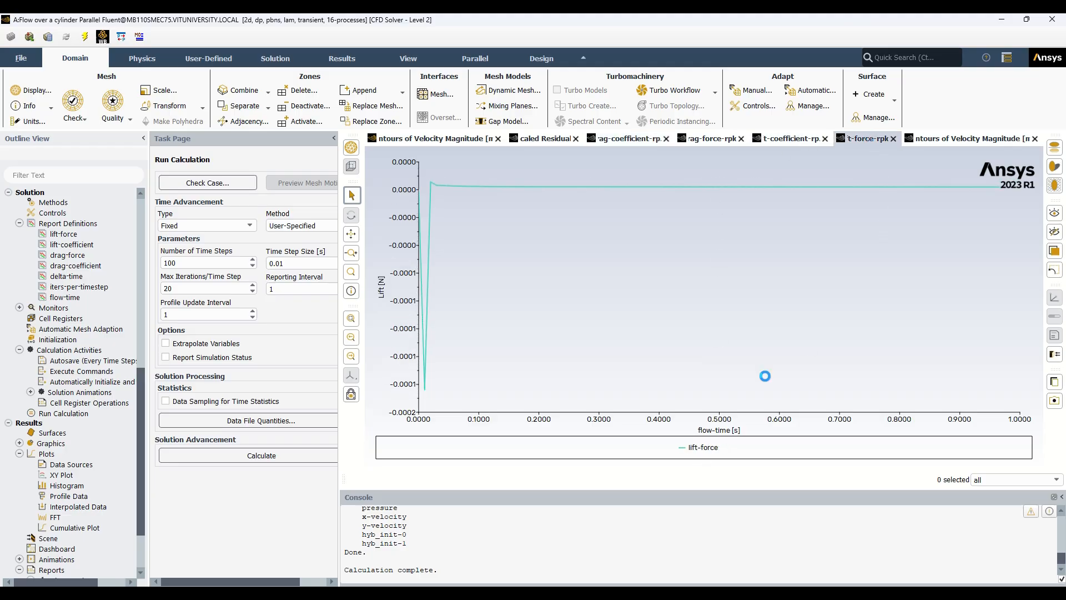
# Examine the velocity magnitude contours around the cylinder and compare the two contour windows.
pyautogui.click(920, 141)
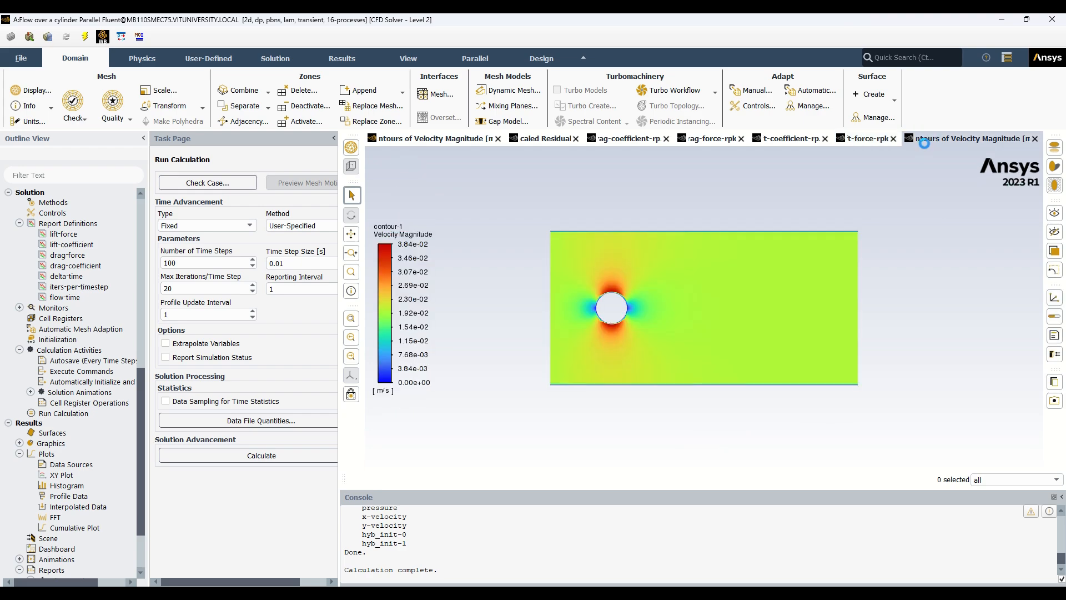
pyautogui.scroll(2, 927, 318)
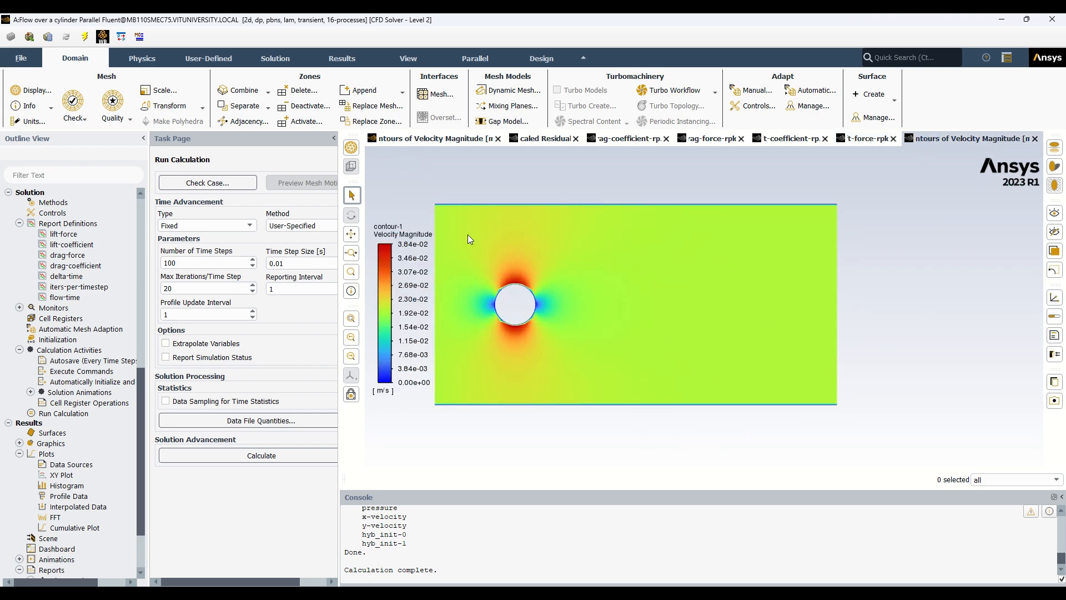
pyautogui.click(438, 142)
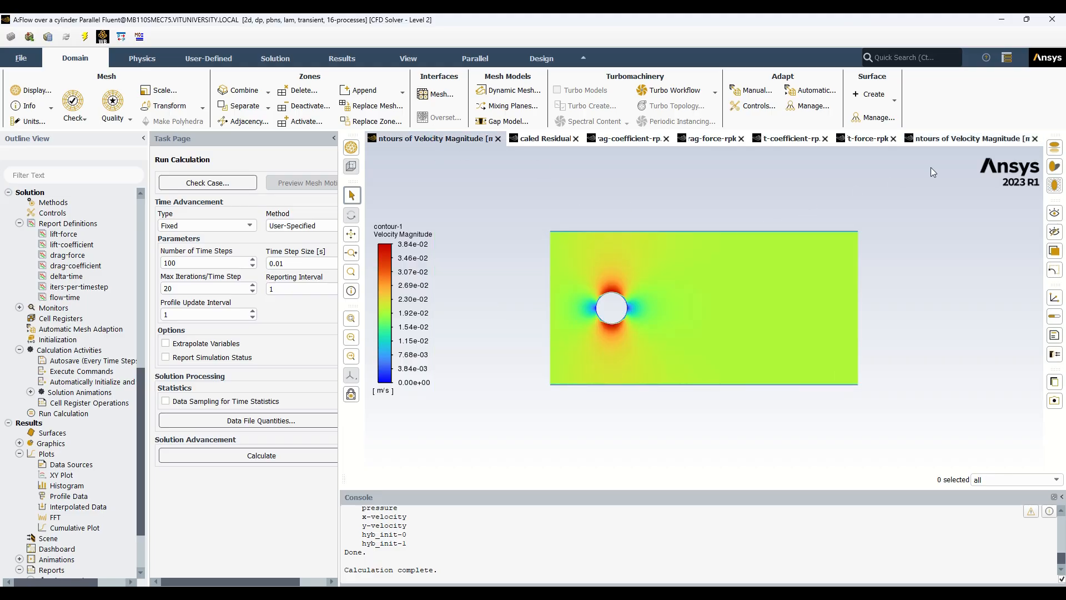
pyautogui.click(956, 141)
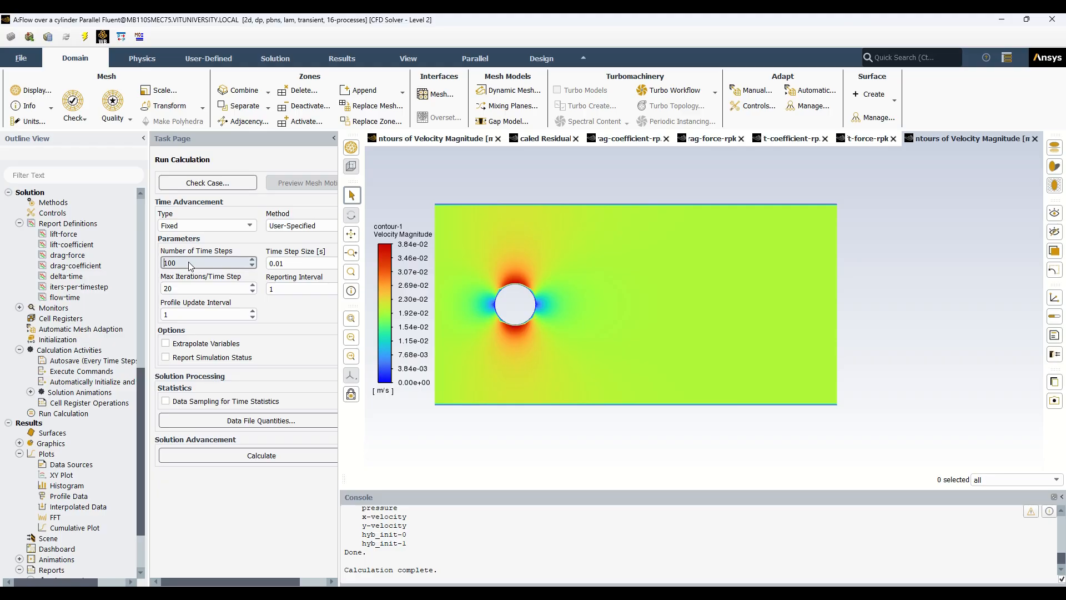
# Set the number of time steps for the calculation to 50.
pyautogui.moveTo(186, 264); pyautogui.dragTo(151, 264)
pyautogui.write('50')
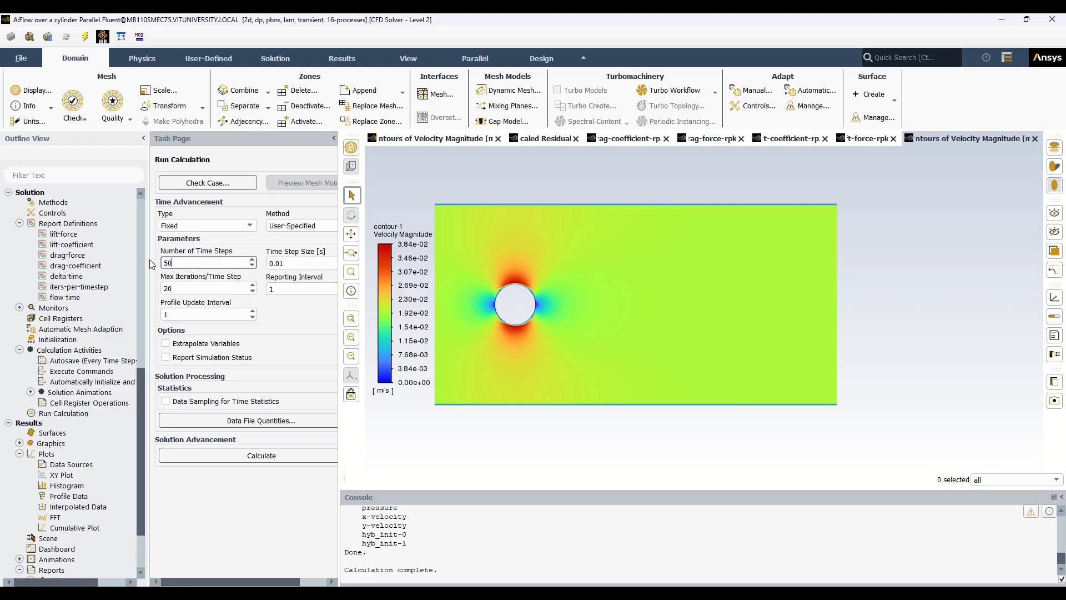